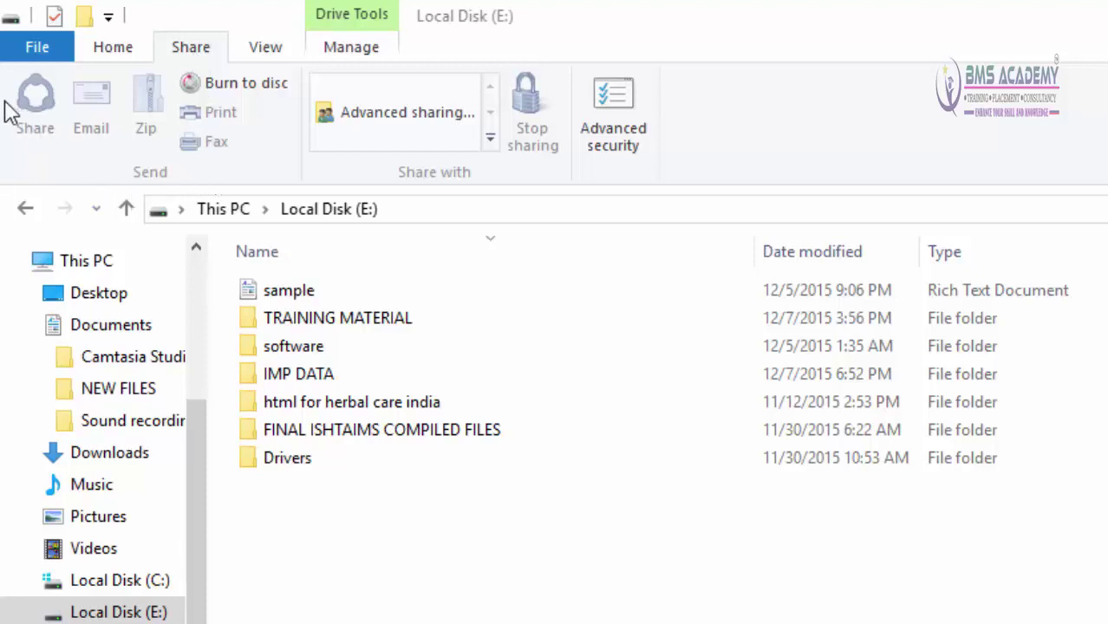
Step: View the sharing options for the sample Rich Text document, look at sharing through Mail, and close them without sending
click(364, 603)
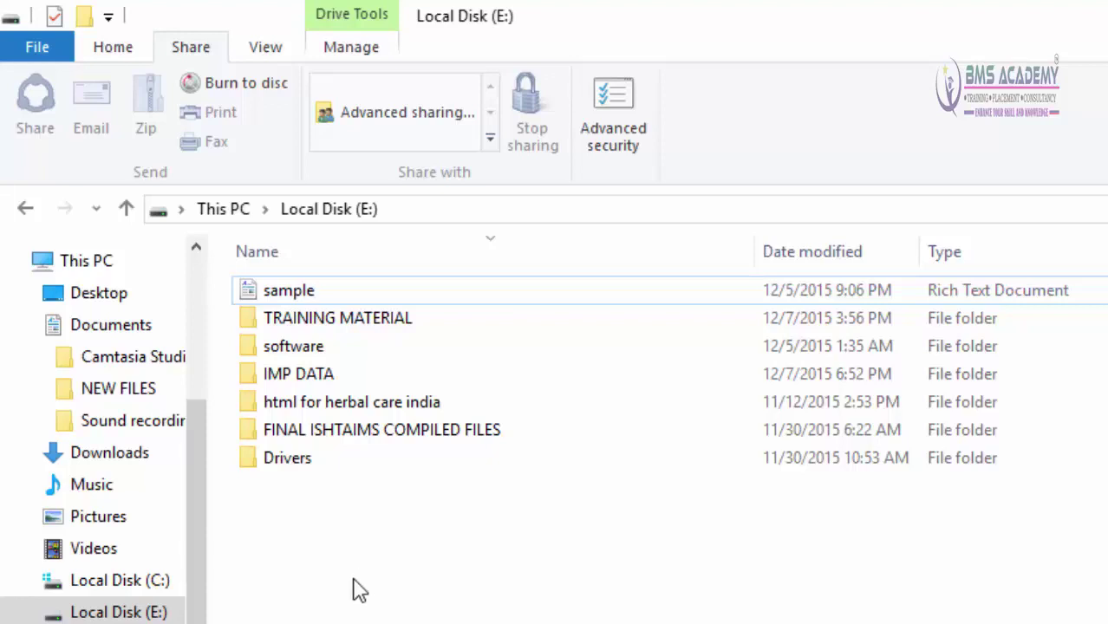
click(307, 295)
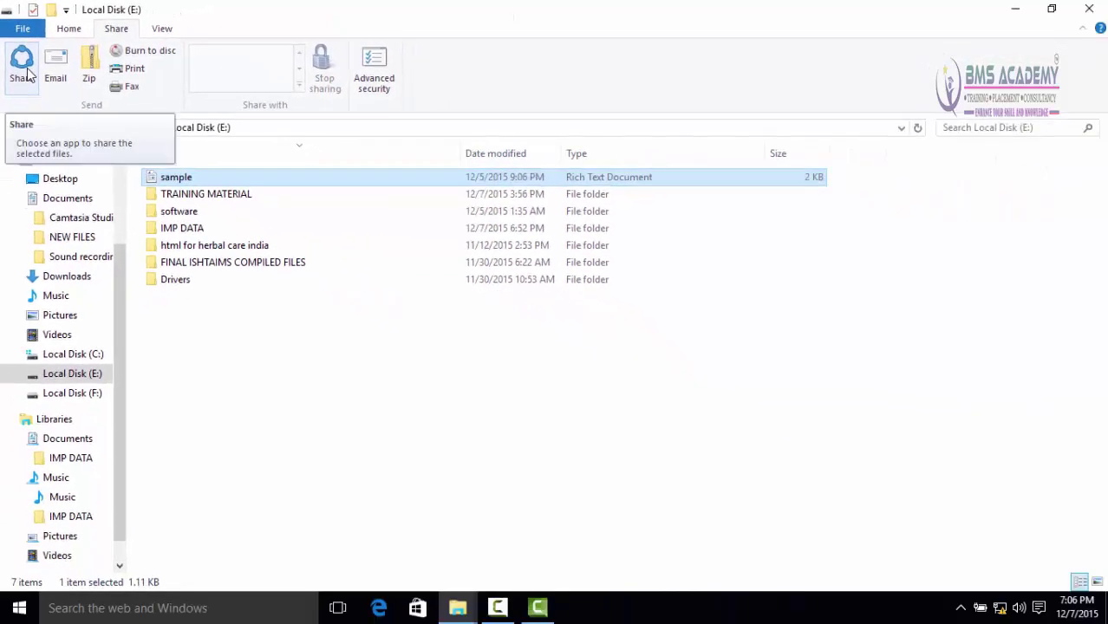
click(22, 62)
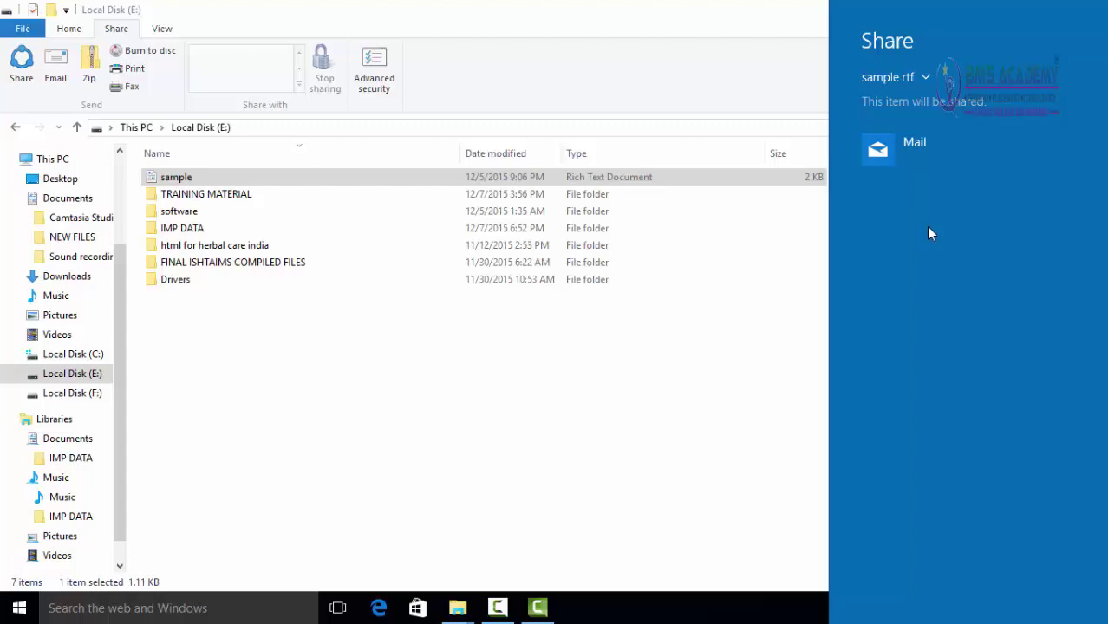
click(886, 144)
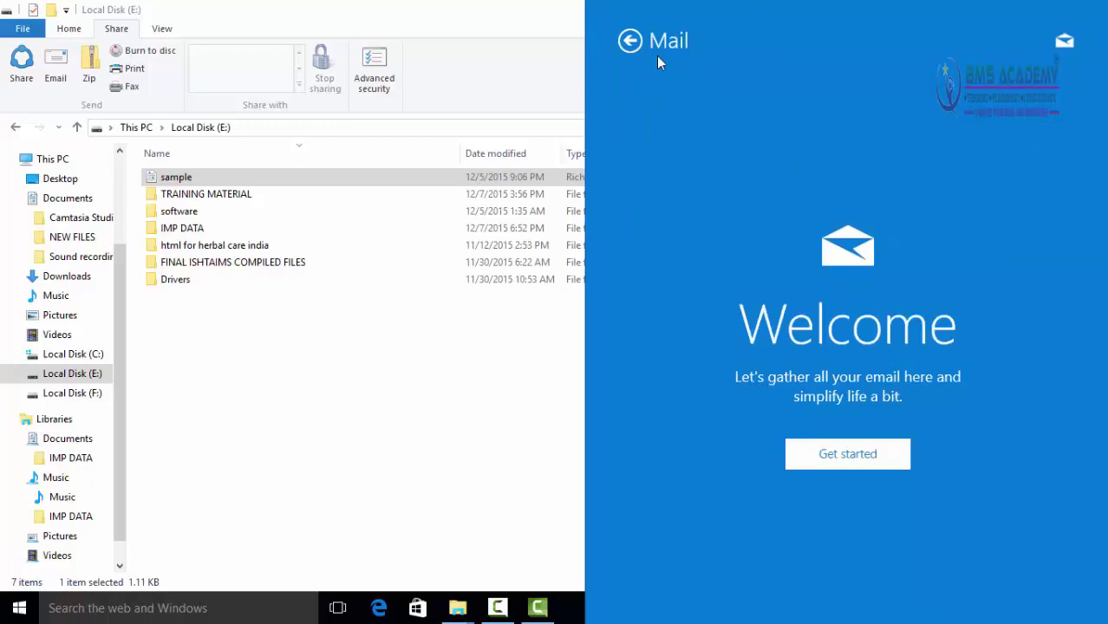
click(630, 41)
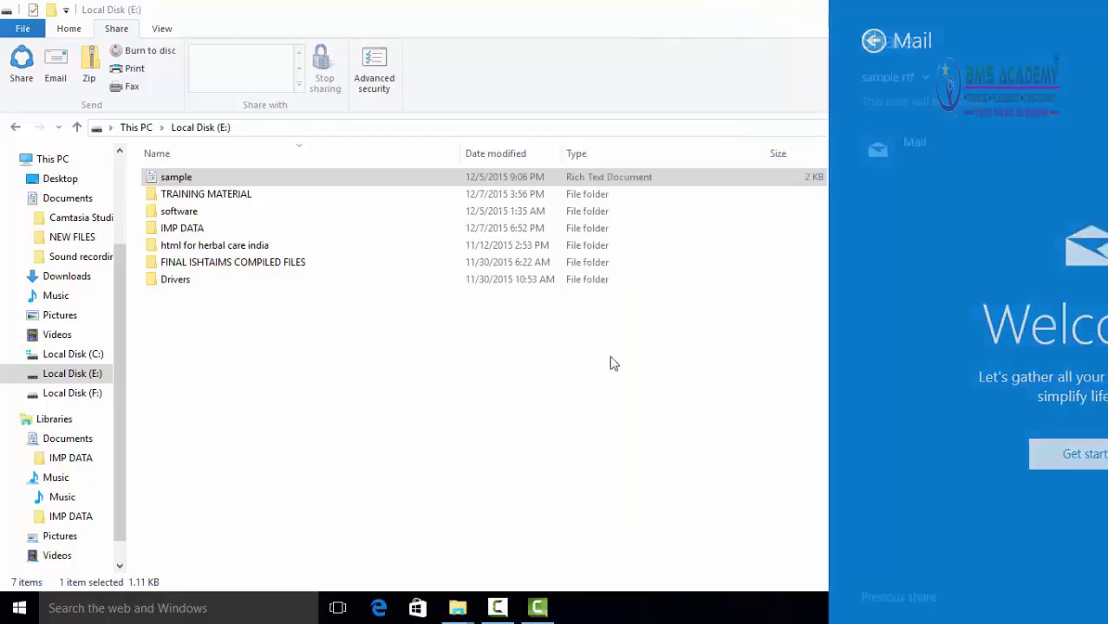
click(611, 363)
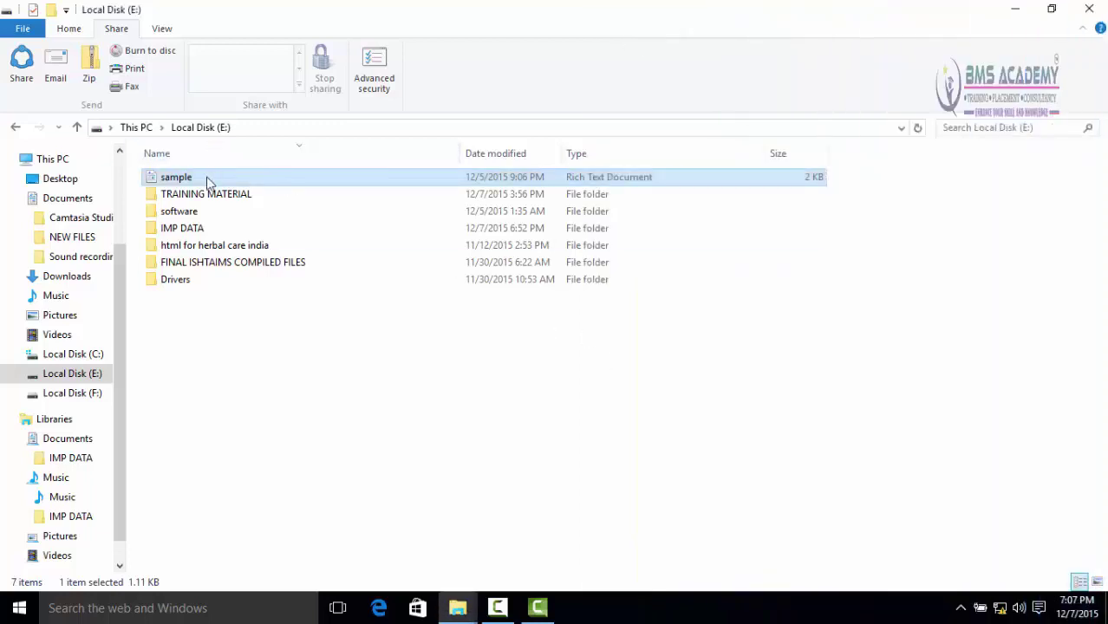
click(62, 76)
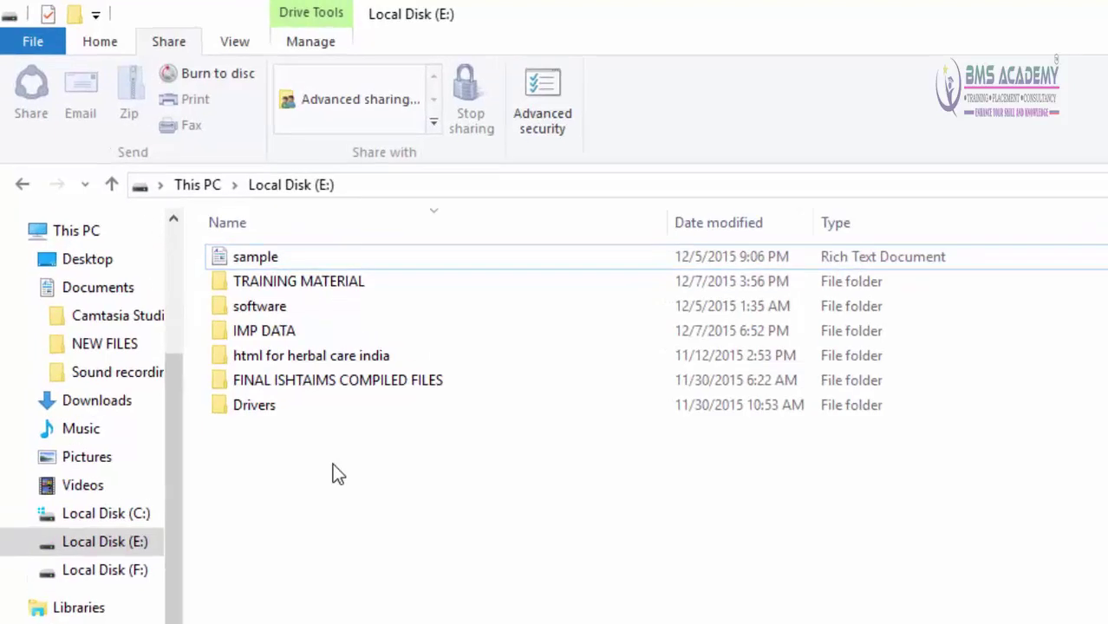
Step: Compress the sample Rich Text document into a zipped folder named sample on Local Disk (E:)
click(267, 259)
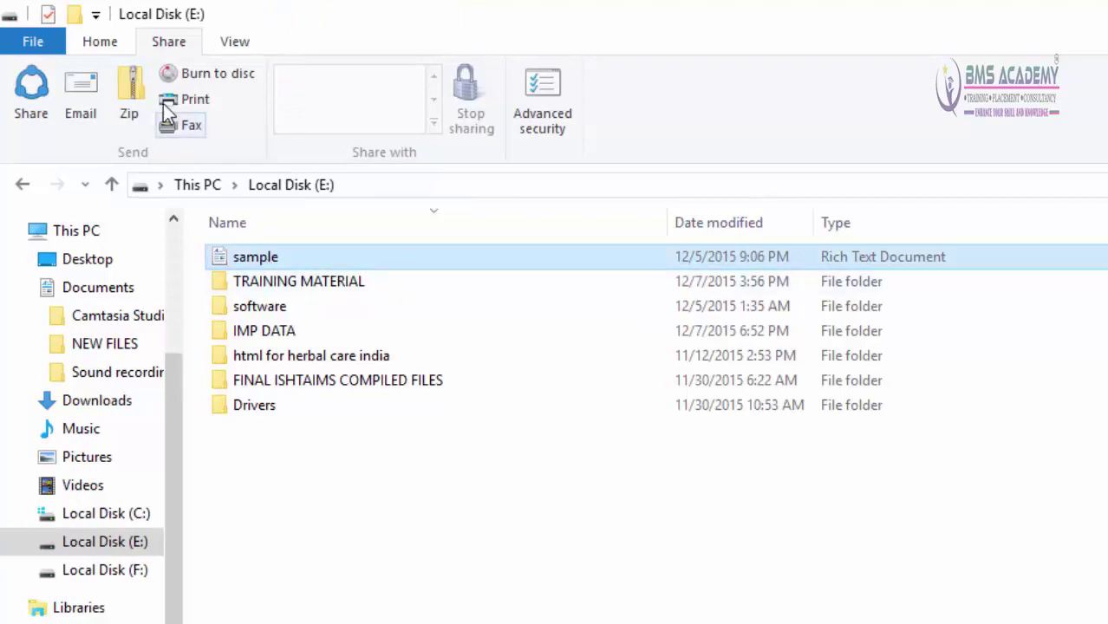
click(142, 85)
key(Return)
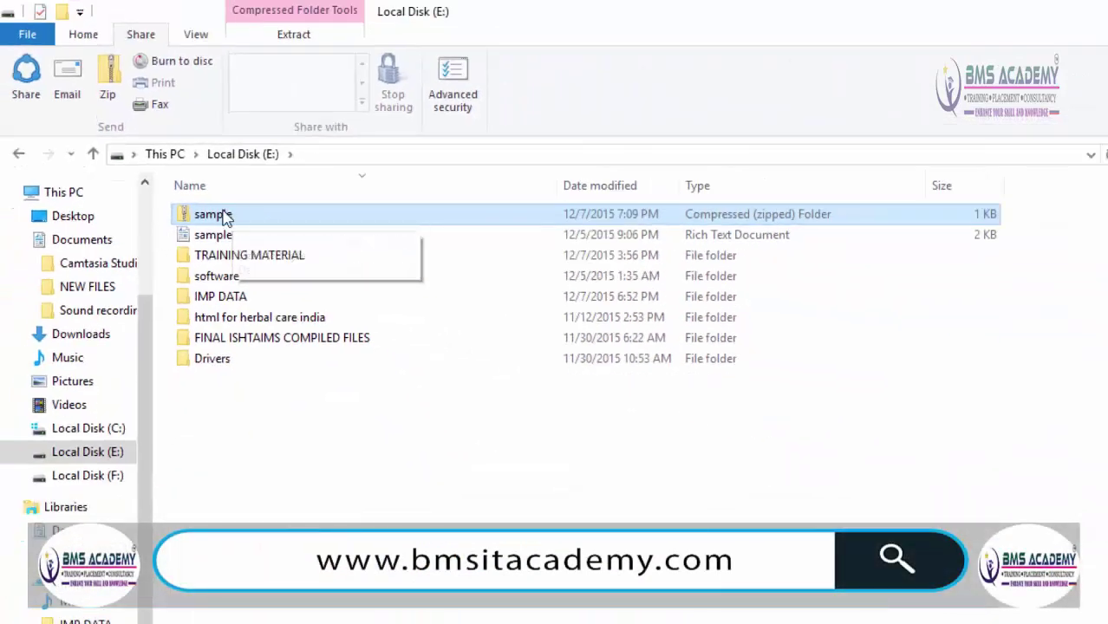
Step: Copy the zipped sample folder from Local Disk (E:) to the desktop
right_click(224, 216)
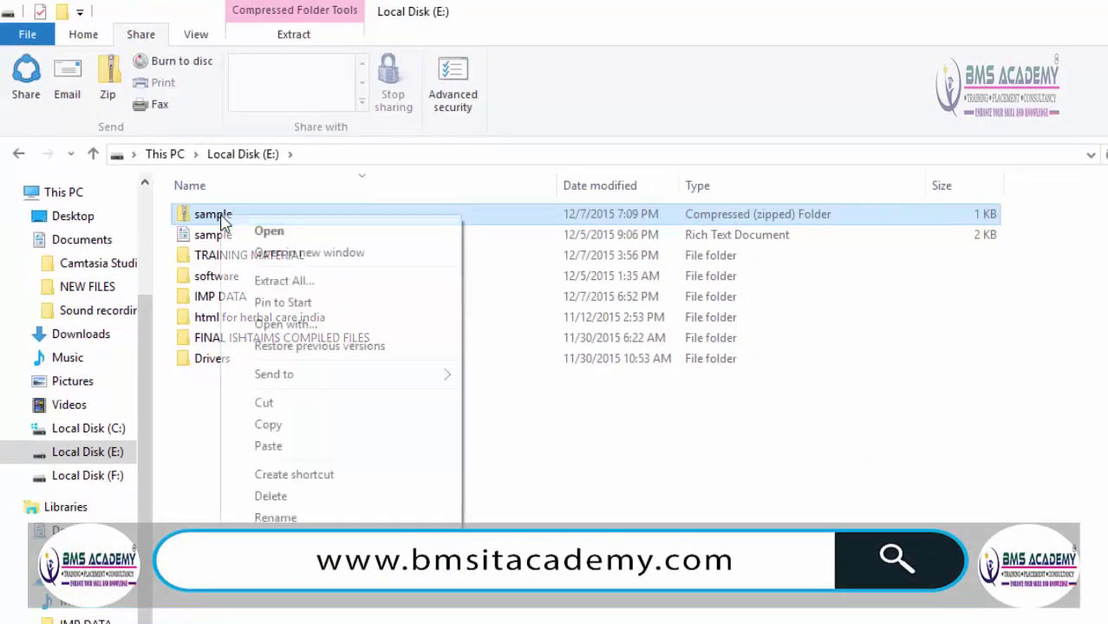
click(287, 426)
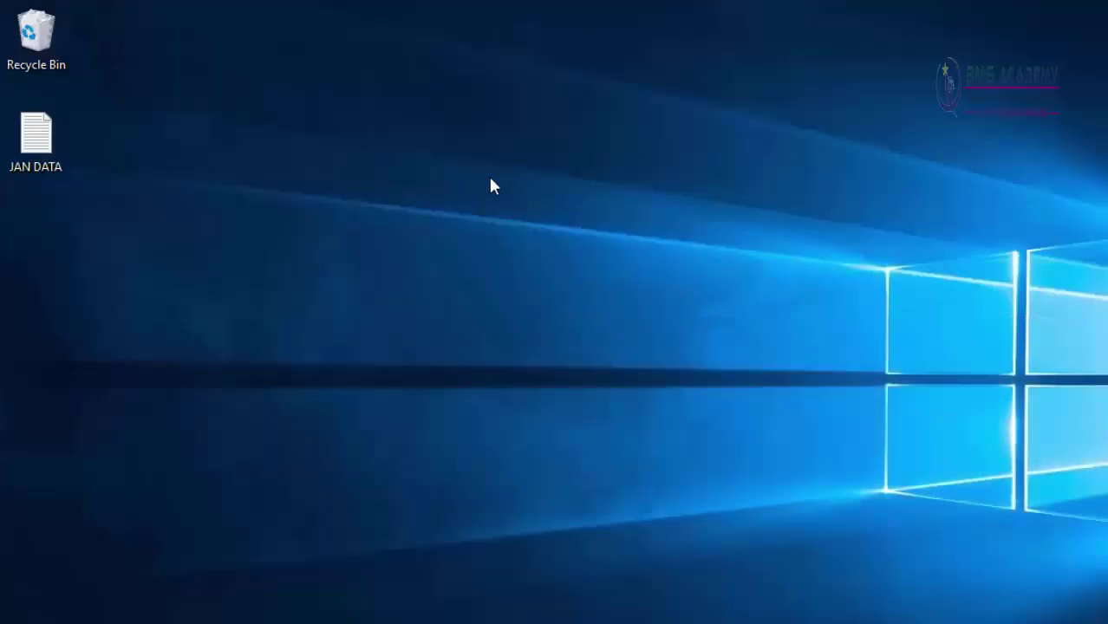
right_click(490, 177)
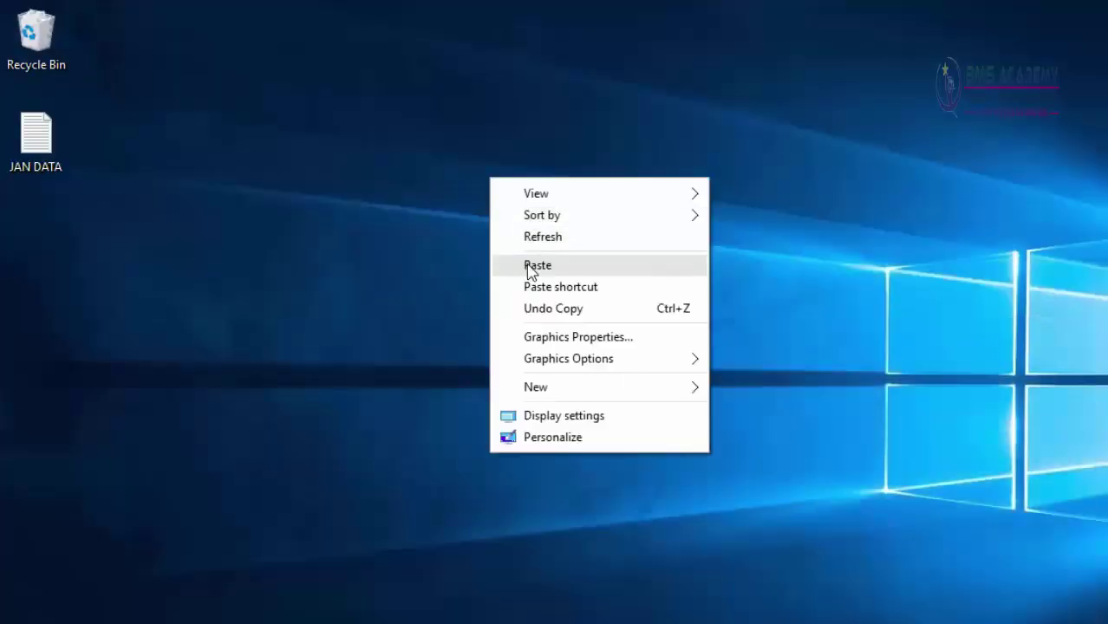
click(527, 264)
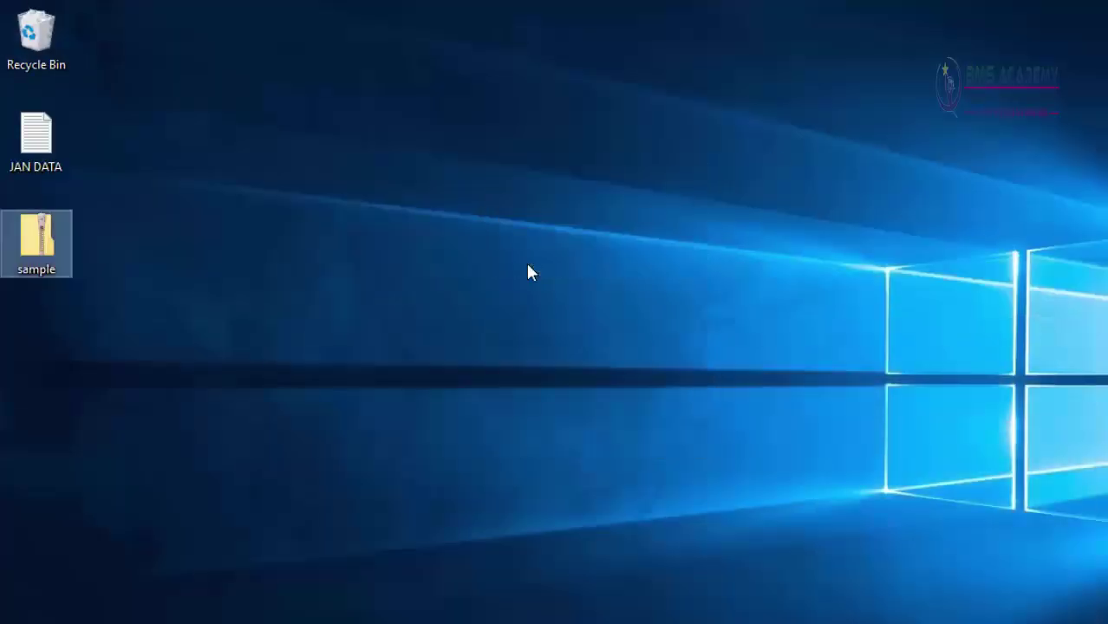
Step: Extract the desktop's zipped sample folder to the suggested sample folder on the desktop and close the window showing the extracted files
right_click(29, 229)
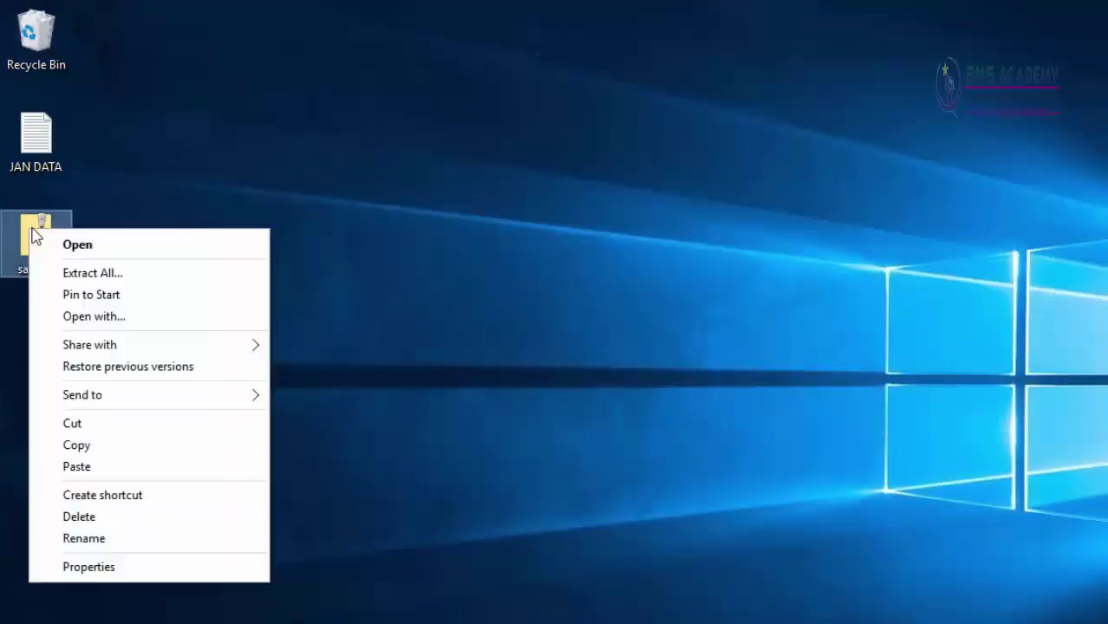
click(66, 274)
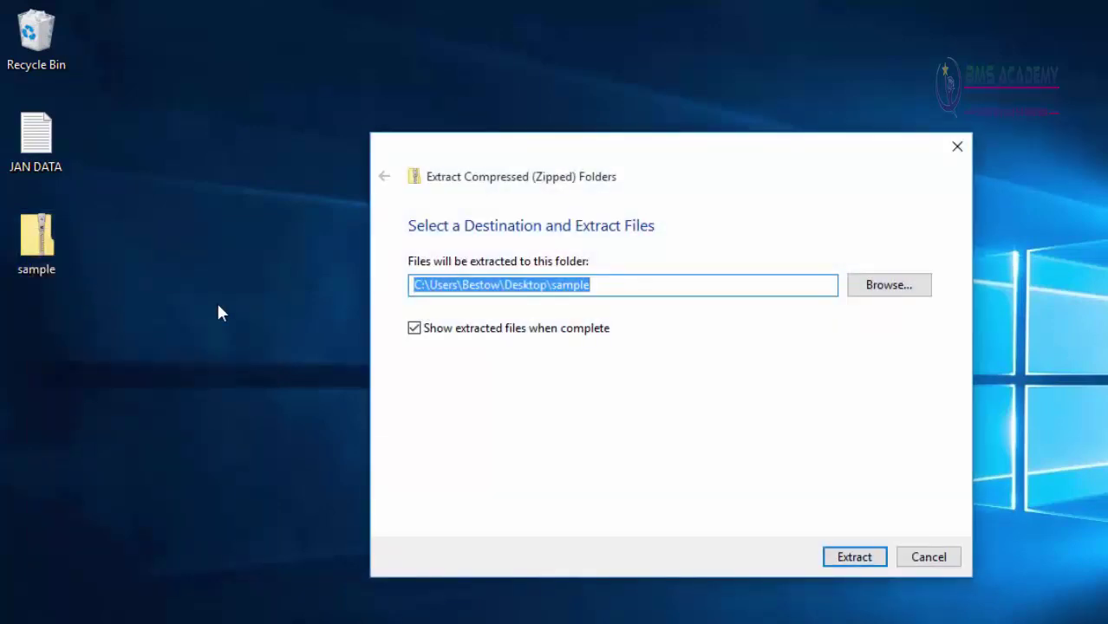
click(854, 557)
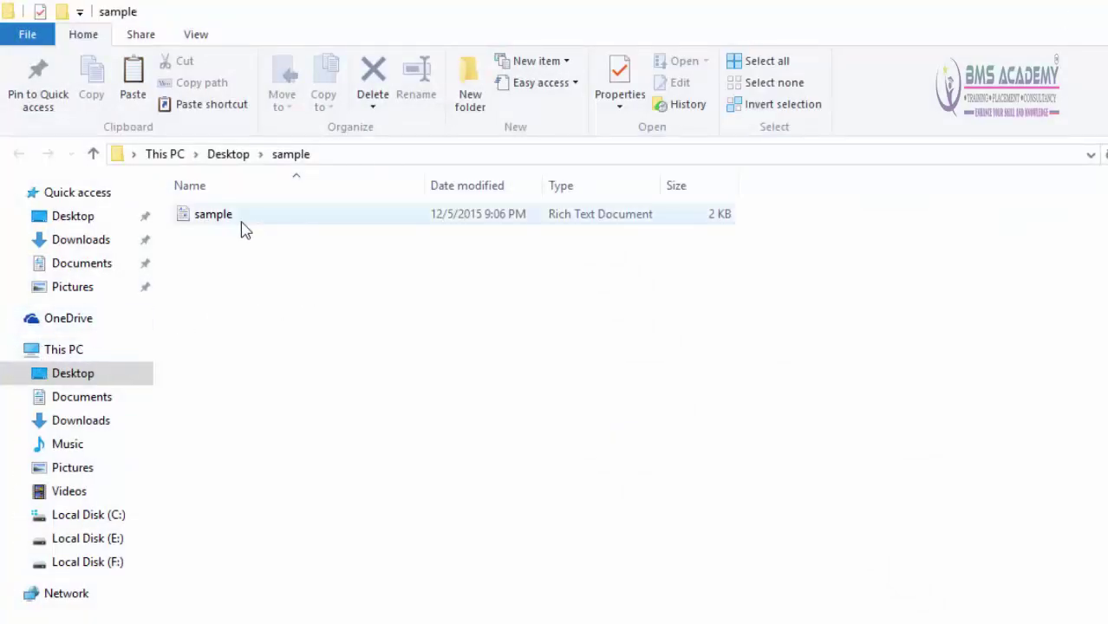
key(alt+F4)
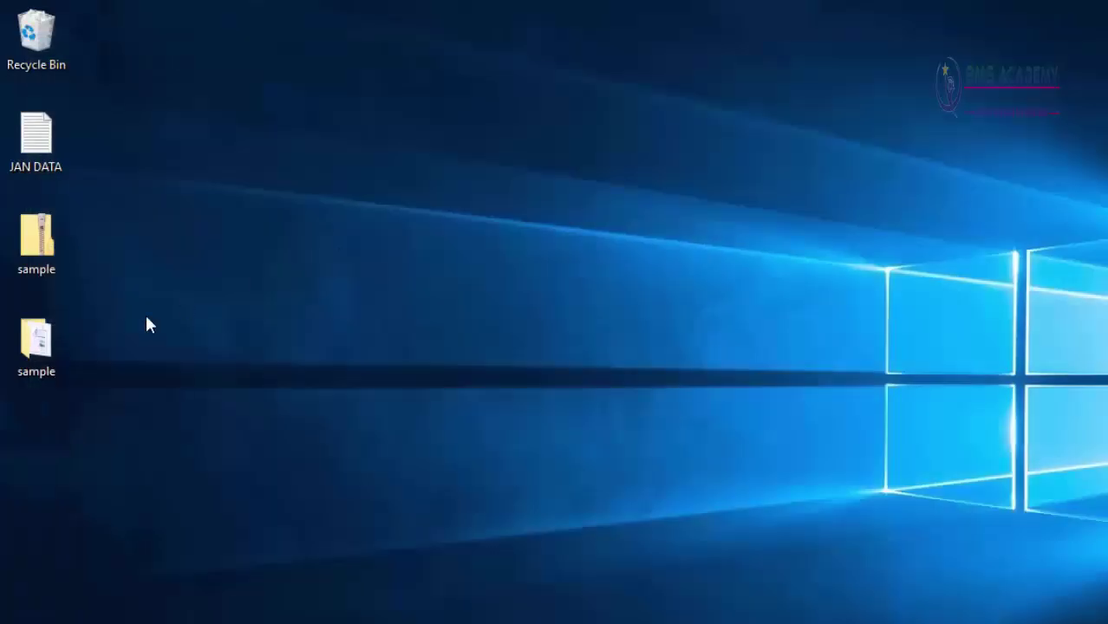
Step: Check the contents of the extracted sample folder on the desktop, close it, and return to the Local Disk (E:) window
double_click(34, 355)
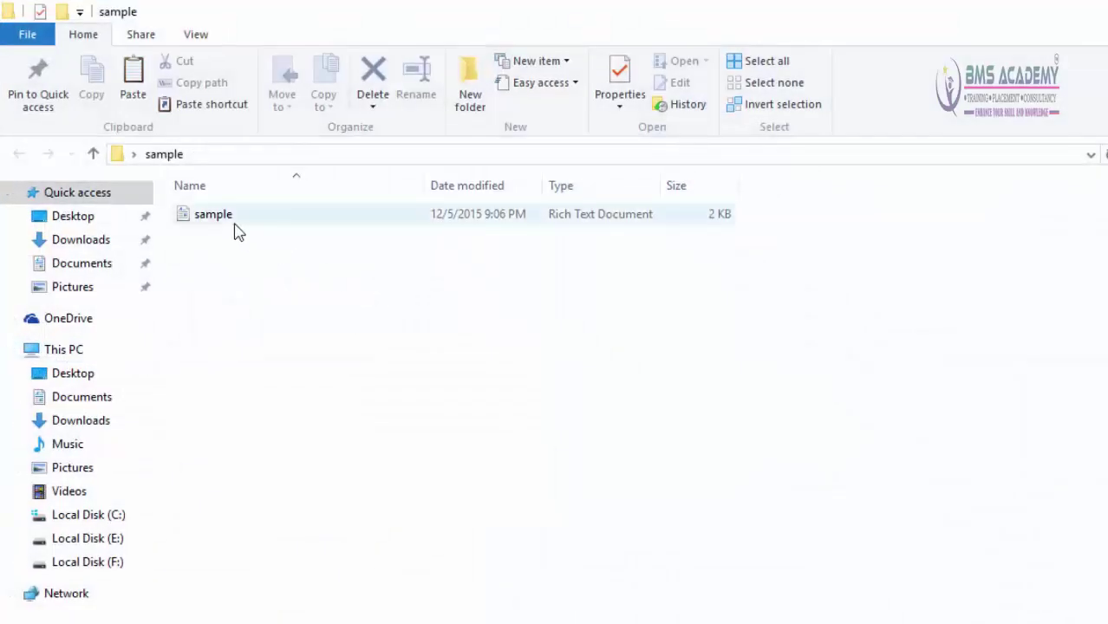
key(alt+F4)
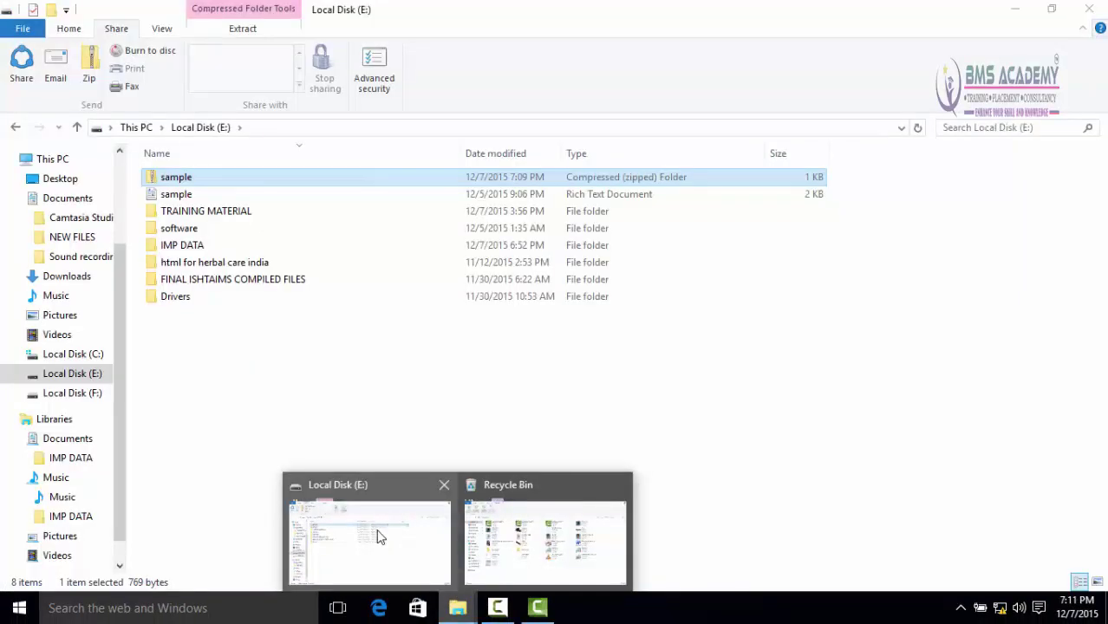
click(380, 537)
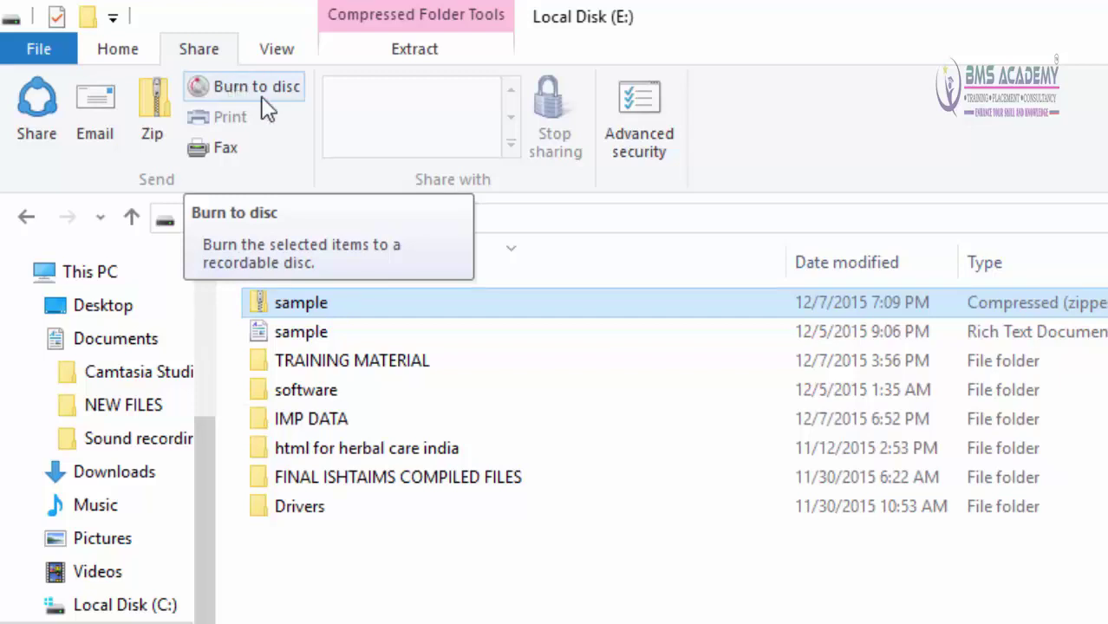
Step: View the stop-sharing options for the TRAINING MATERIAL folder and cancel without changing its permissions
click(514, 276)
click(419, 371)
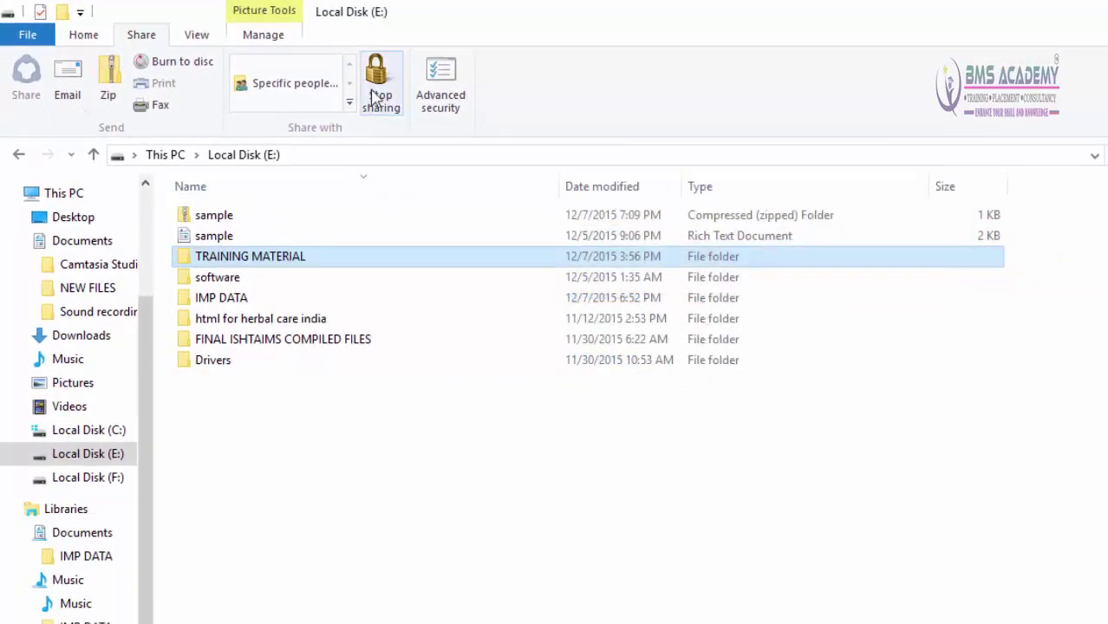
click(378, 95)
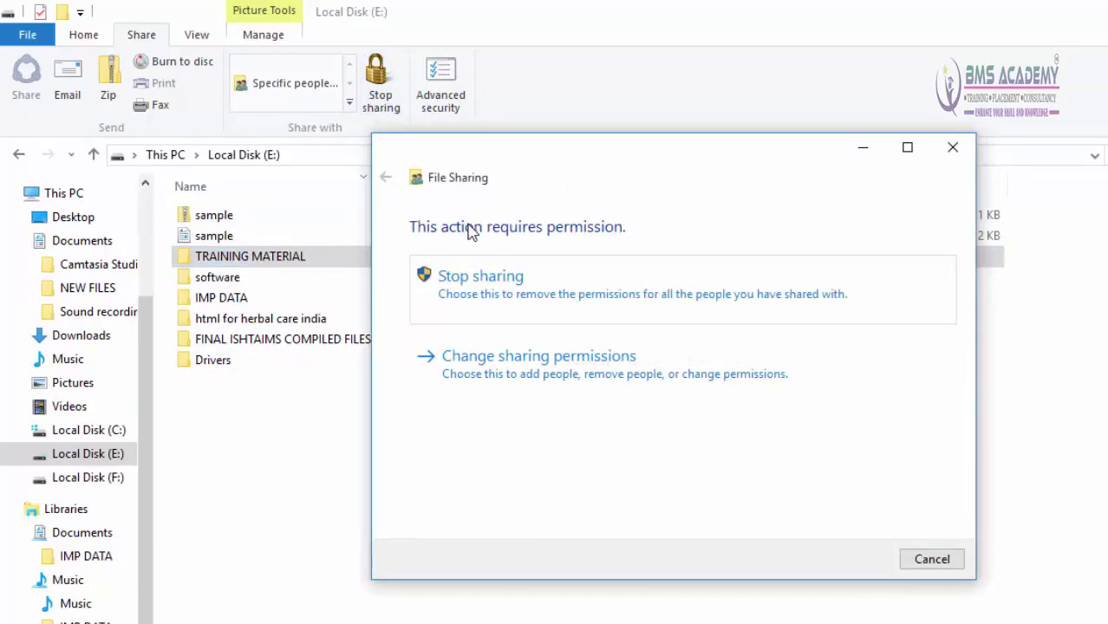
click(932, 559)
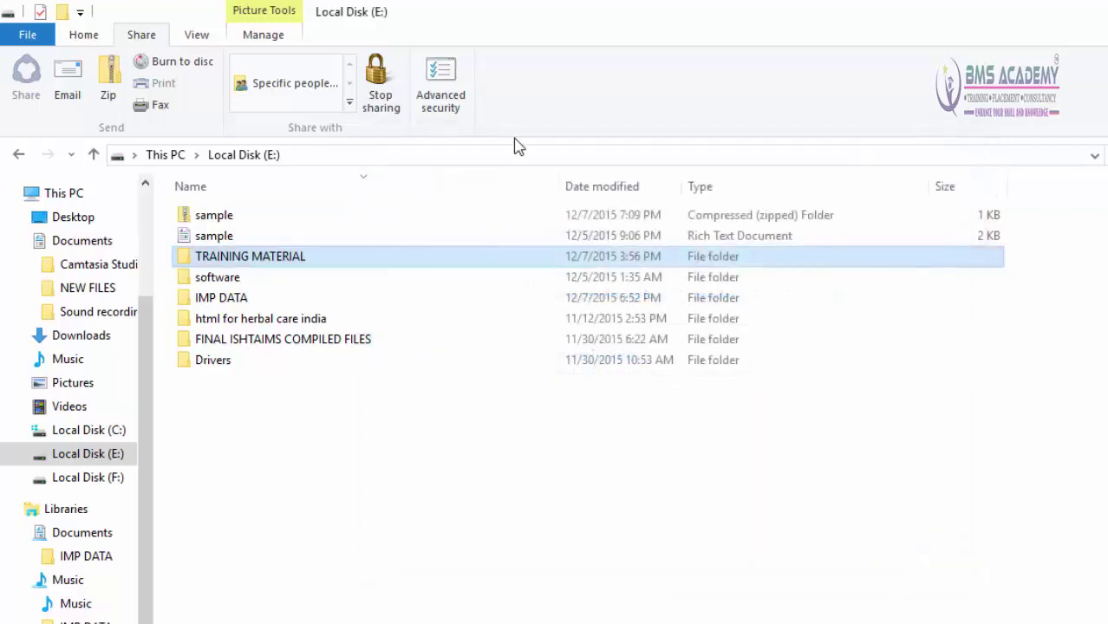
Step: Examine the advanced security settings of the TRAINING MATERIAL folder, cancel them, and deselect the folder
click(462, 102)
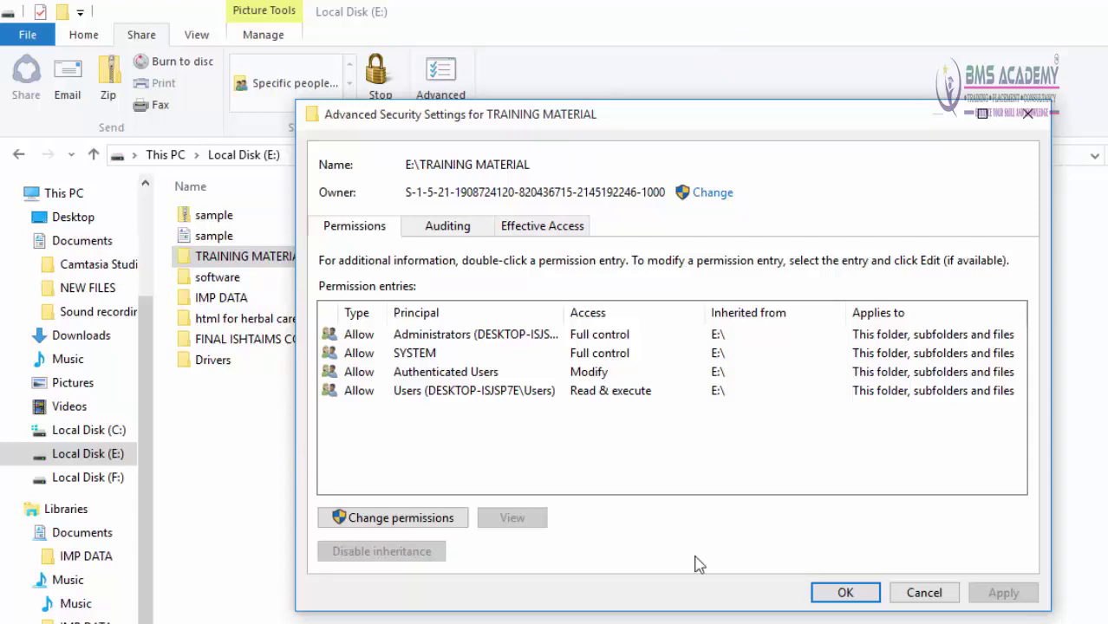
click(905, 598)
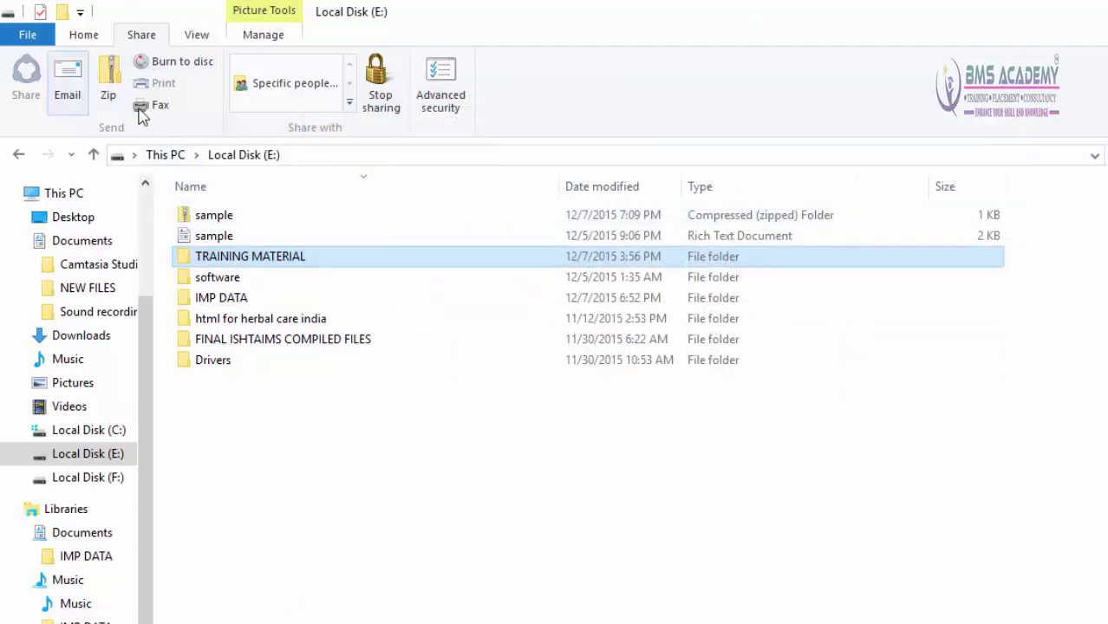
click(458, 464)
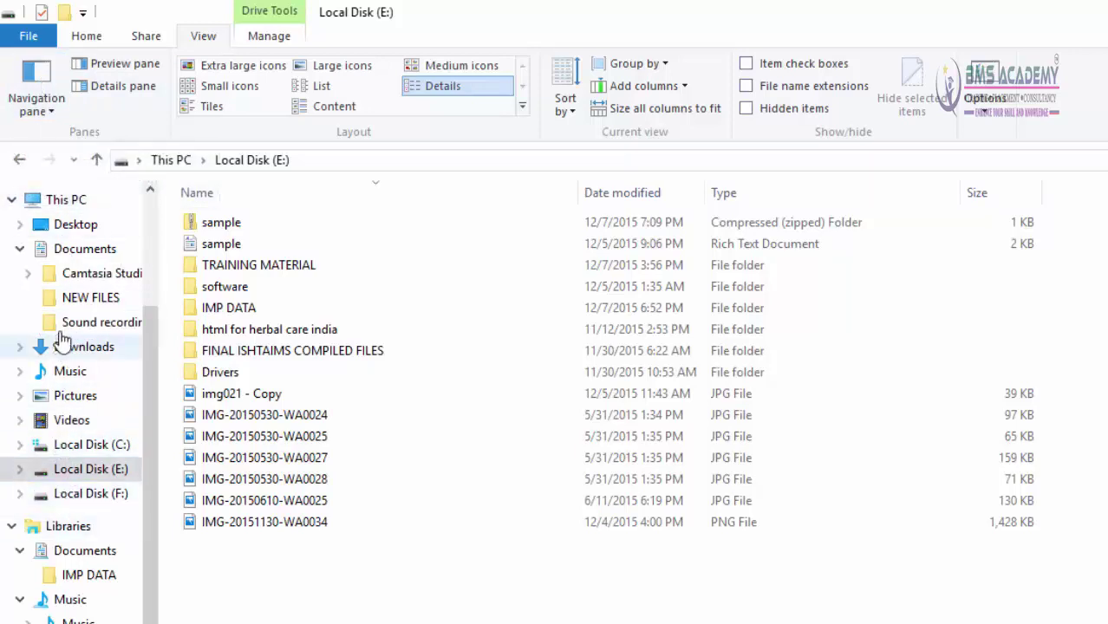
Step: Hide the navigation pane and show it again
click(39, 71)
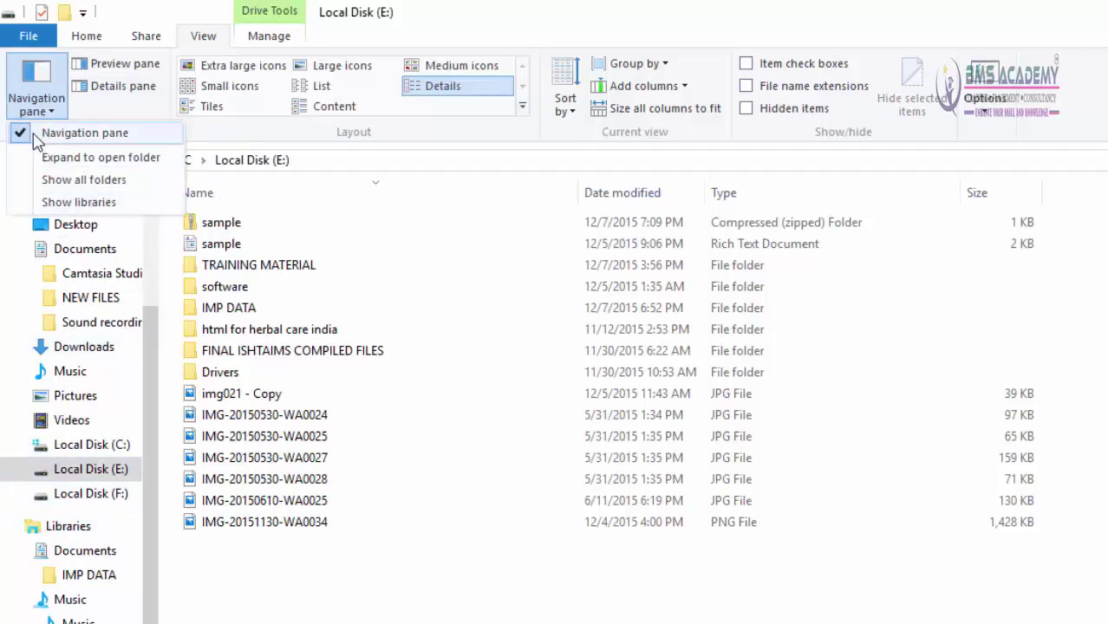
click(75, 134)
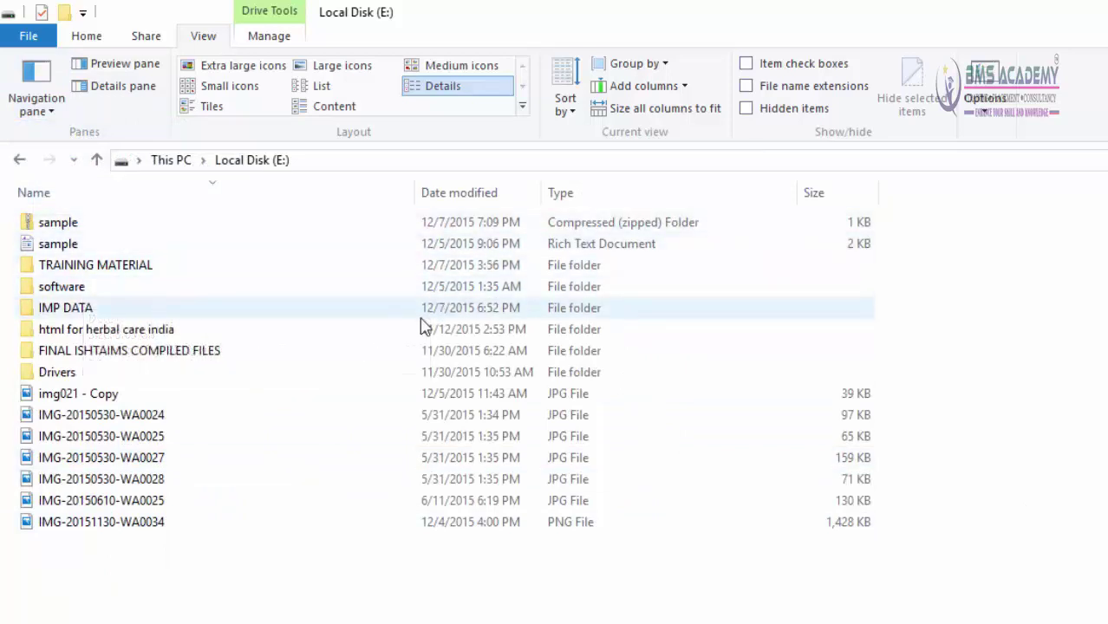
click(43, 94)
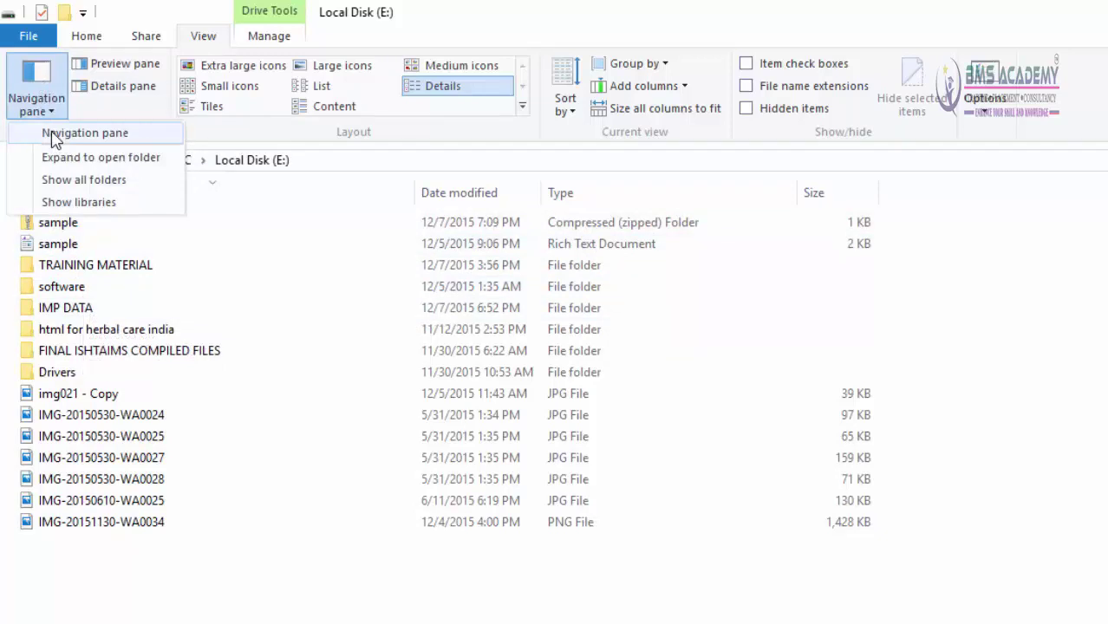
click(53, 135)
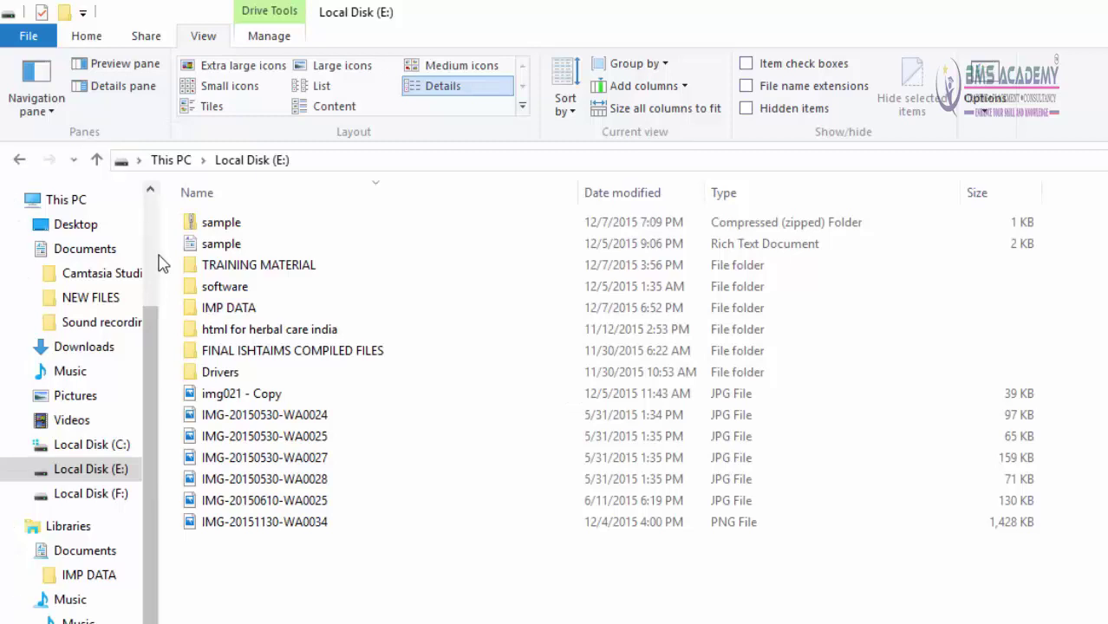
Step: Widen the navigation pane slightly and turn on the preview pane
drag(161, 254, 215, 270)
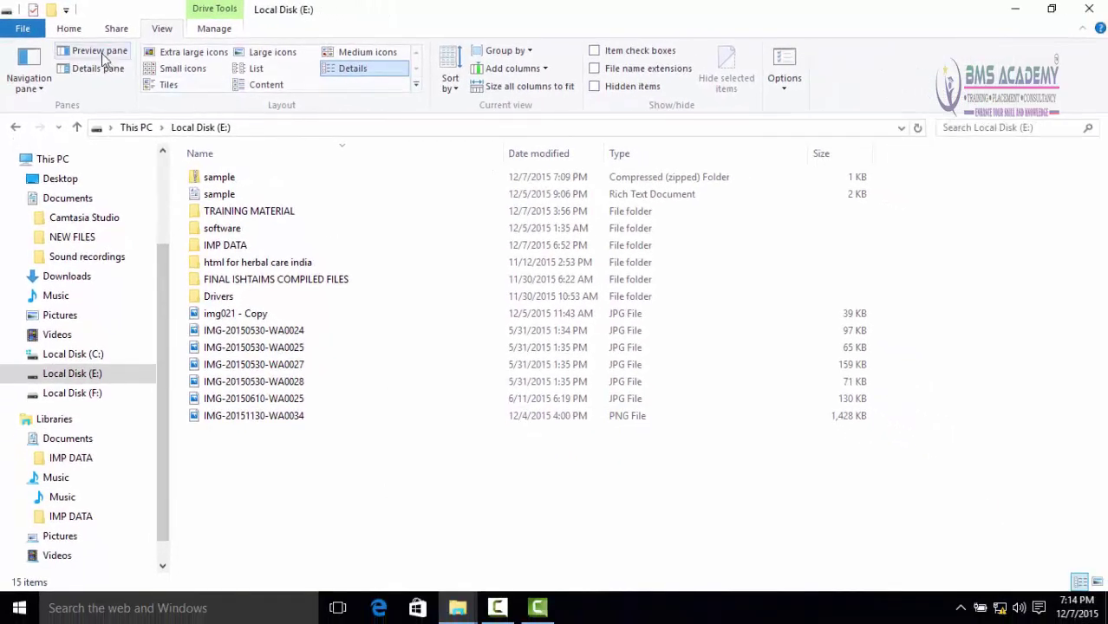
click(102, 53)
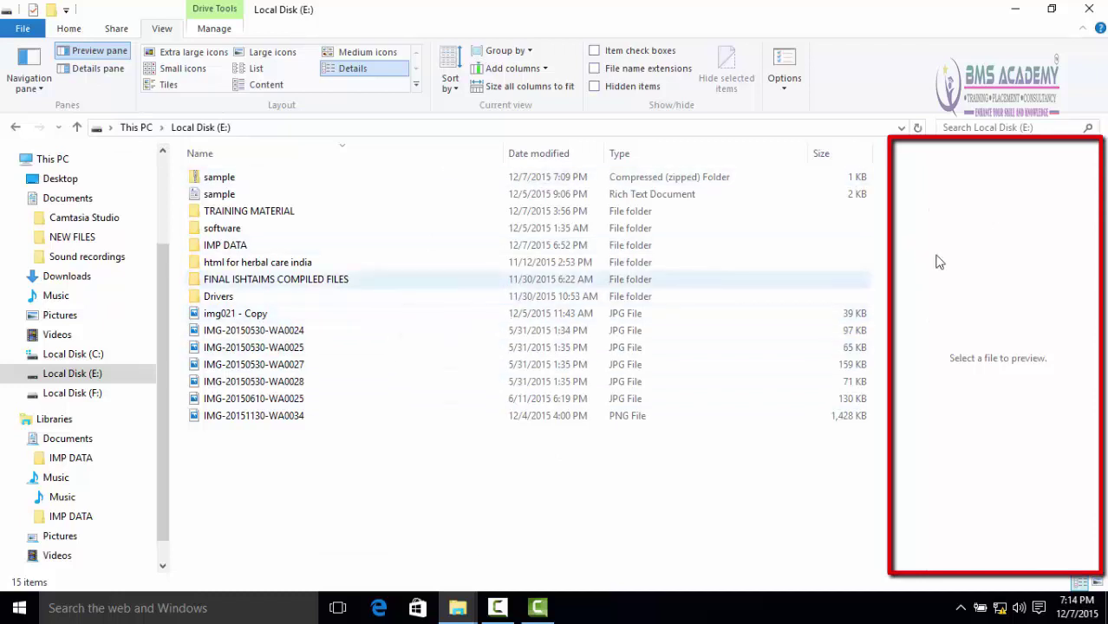
Step: Preview the image files on Local Disk (E:) one by one, from IMG-20150530-WA0024 to IMG-20151130-WA0034
click(297, 338)
click(289, 354)
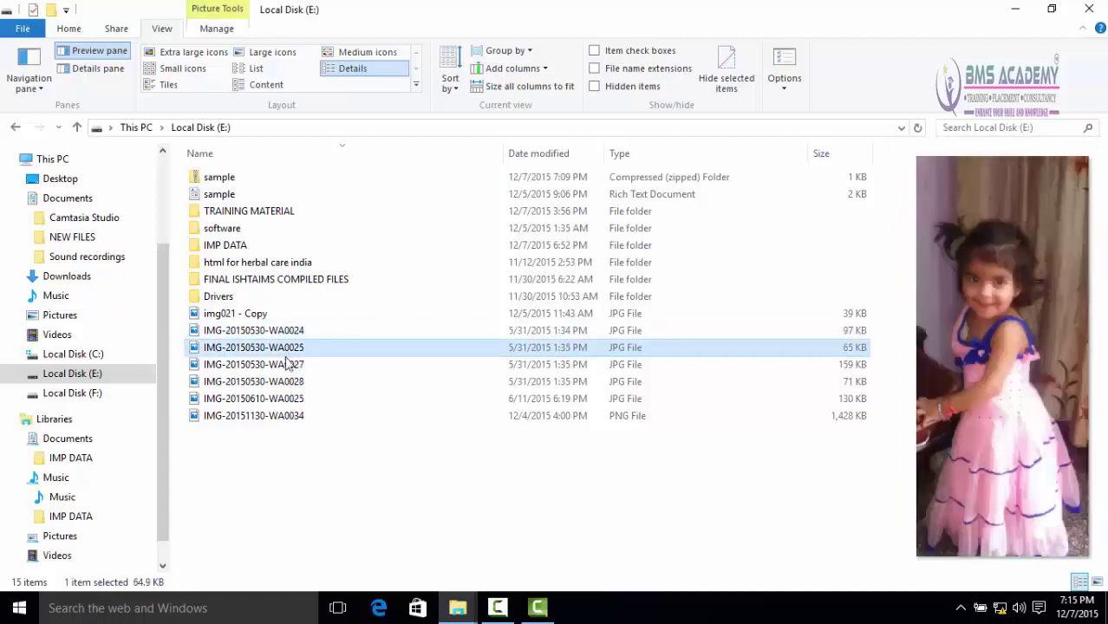
click(283, 368)
click(276, 385)
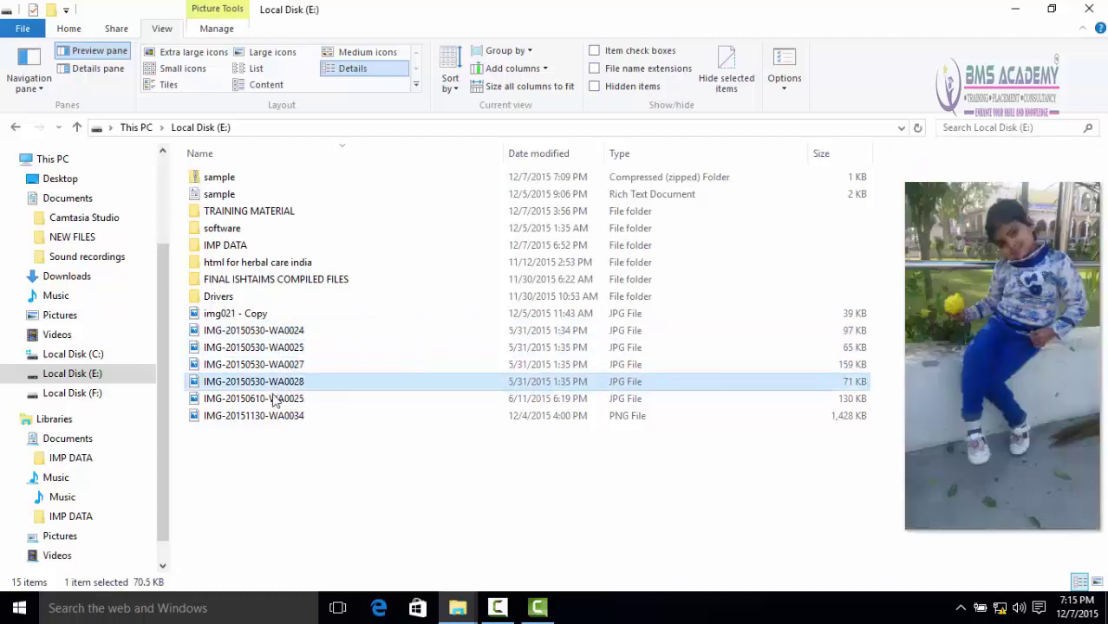
click(275, 401)
click(264, 416)
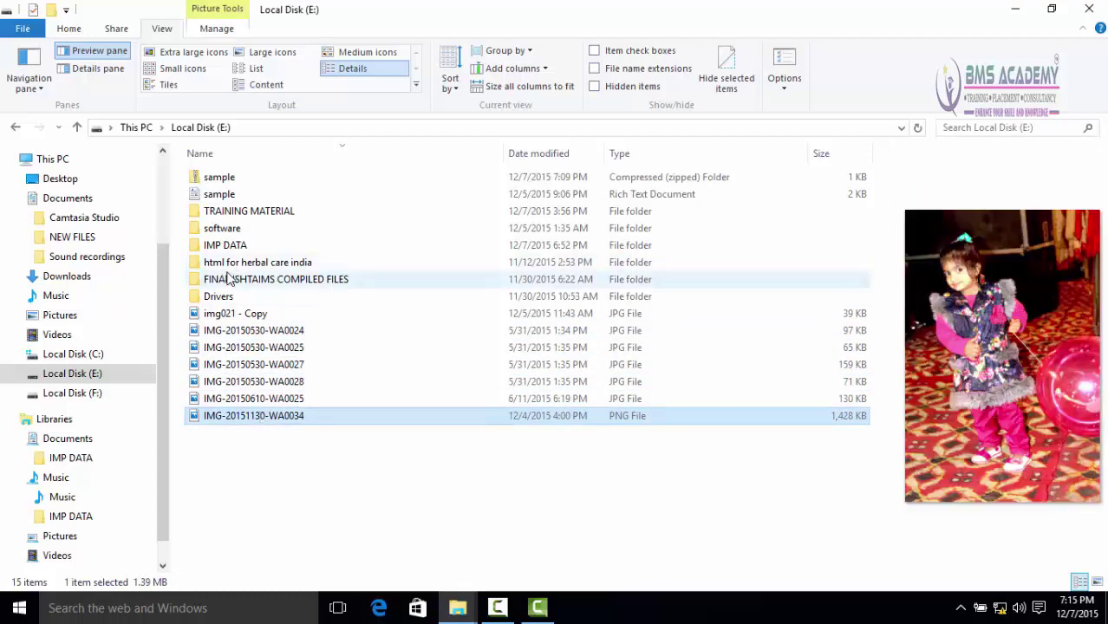
Step: Show the details pane, switch the files on Local Disk (E:) to the List layout, and hide the pane again
click(94, 71)
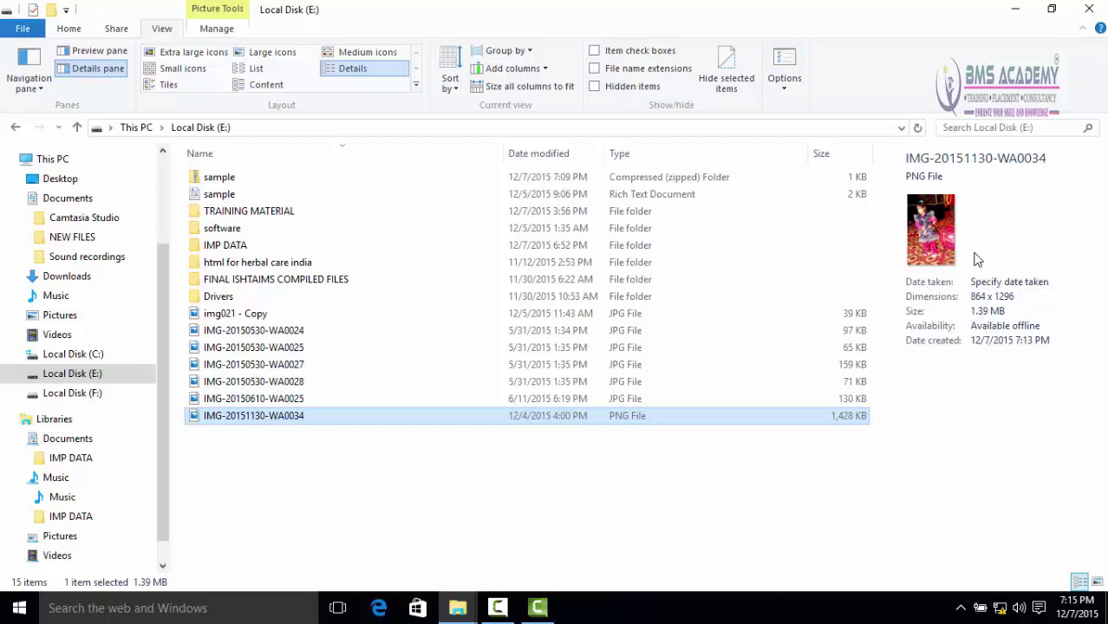
click(487, 462)
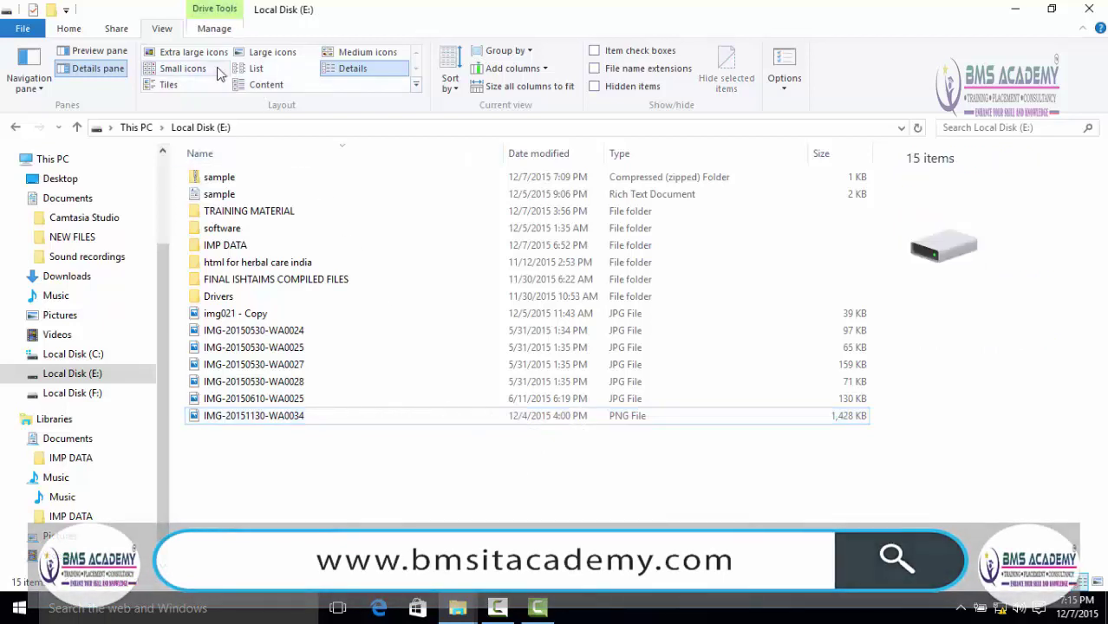
click(253, 69)
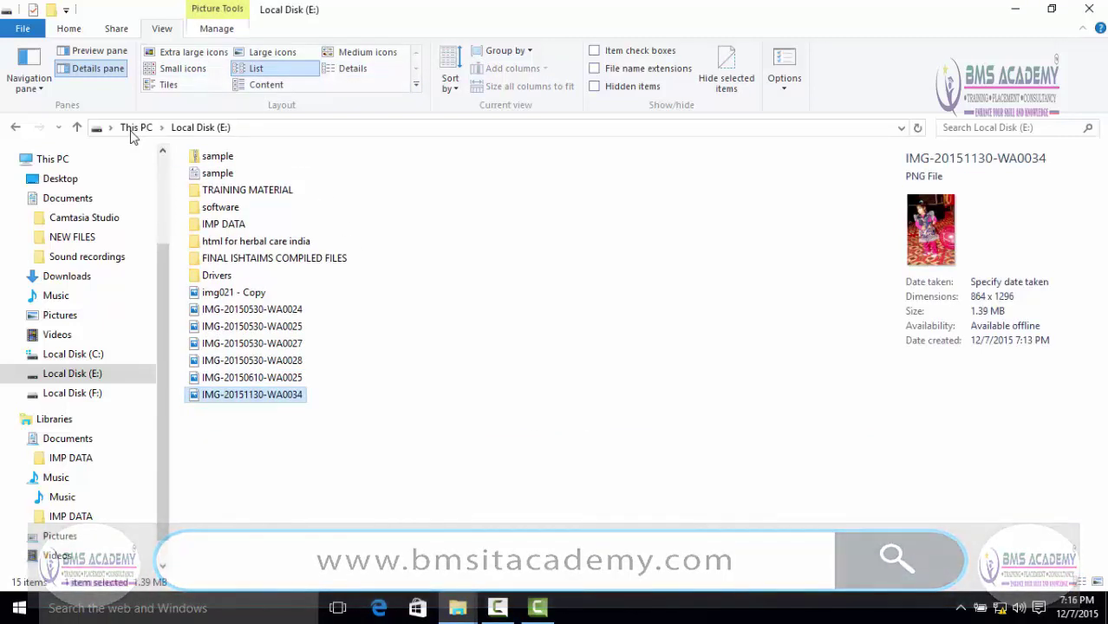
click(98, 70)
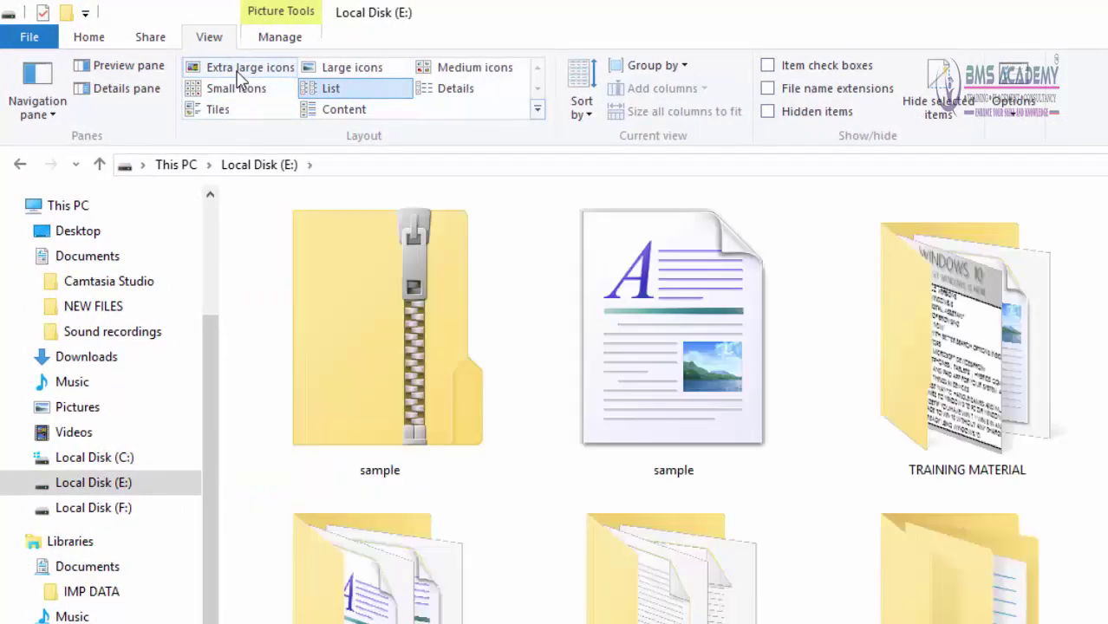
Step: Display the files as Extra large icons and look through the folder and image thumbnails
click(240, 76)
scroll(598, 451, down, 5)
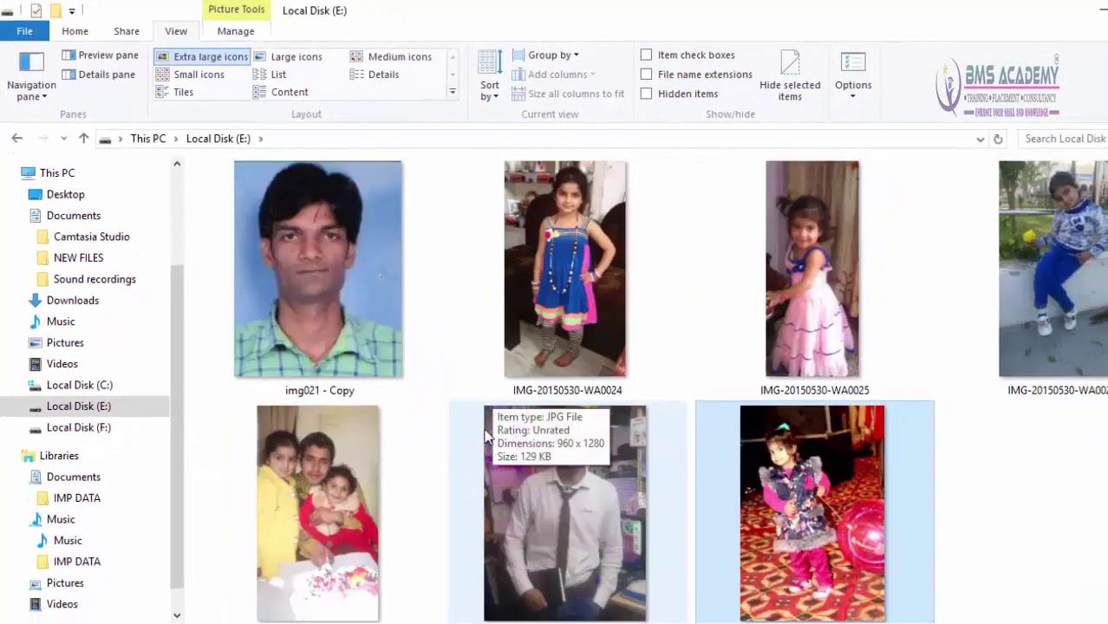
scroll(486, 435, up, 3)
scroll(487, 426, down, 3)
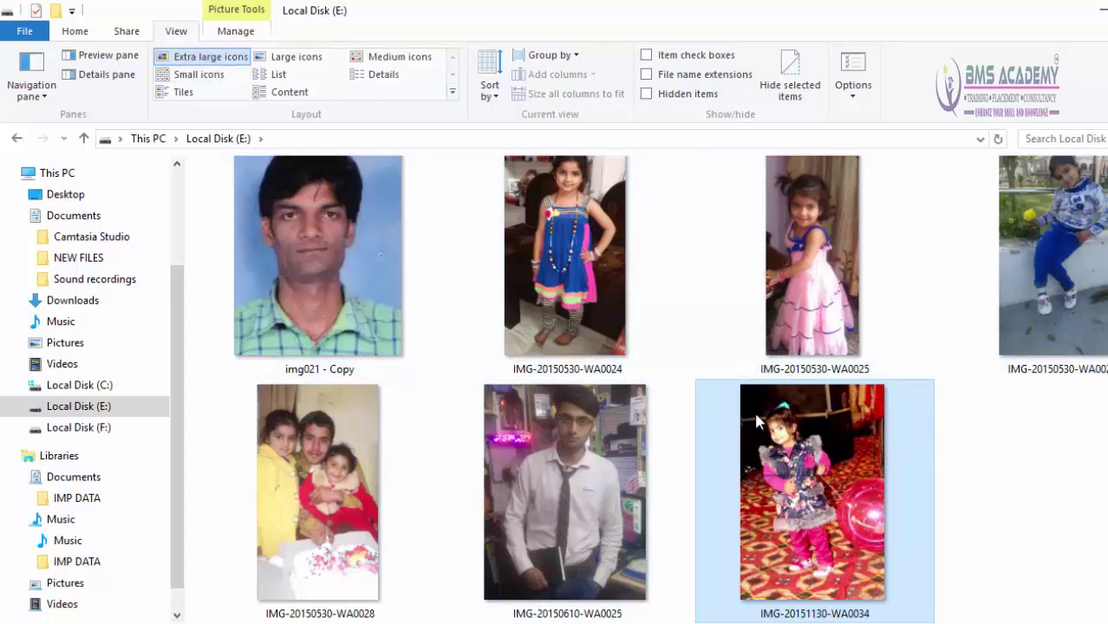
scroll(728, 414, up, 5)
scroll(719, 429, down, 5)
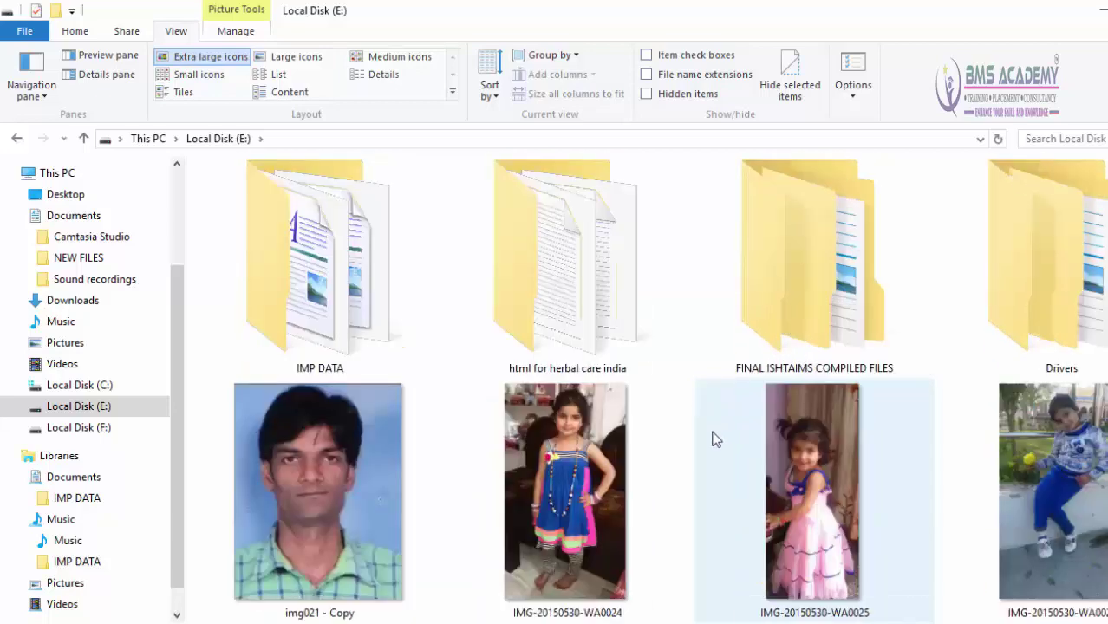
Step: Switch the layout through Small icons, Tiles, List, Content and Medium icons, finishing with Details
click(191, 79)
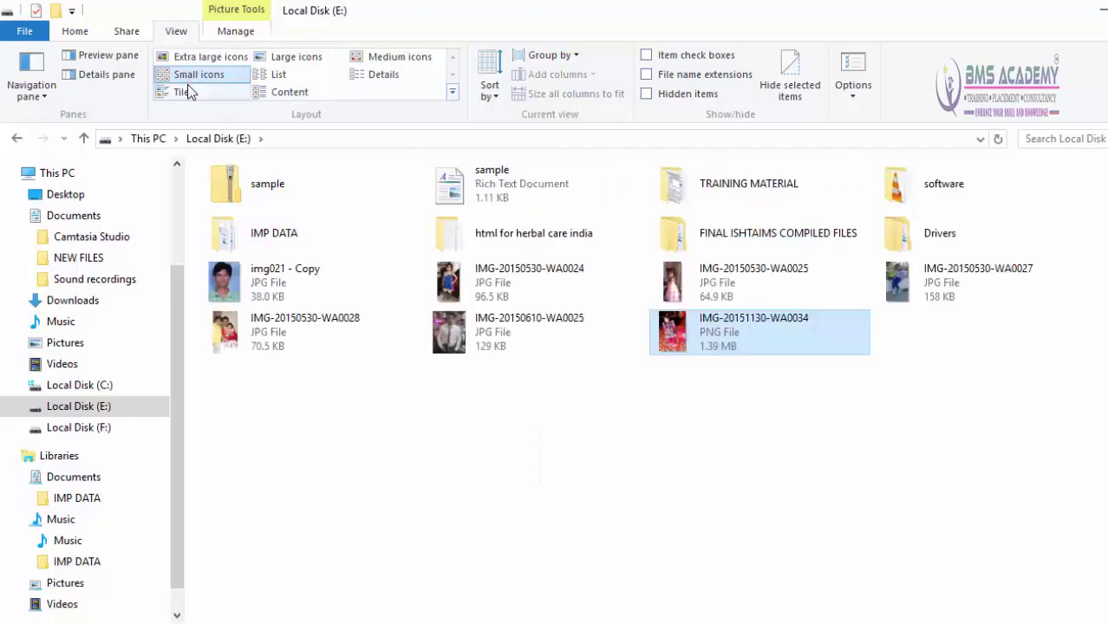
click(187, 89)
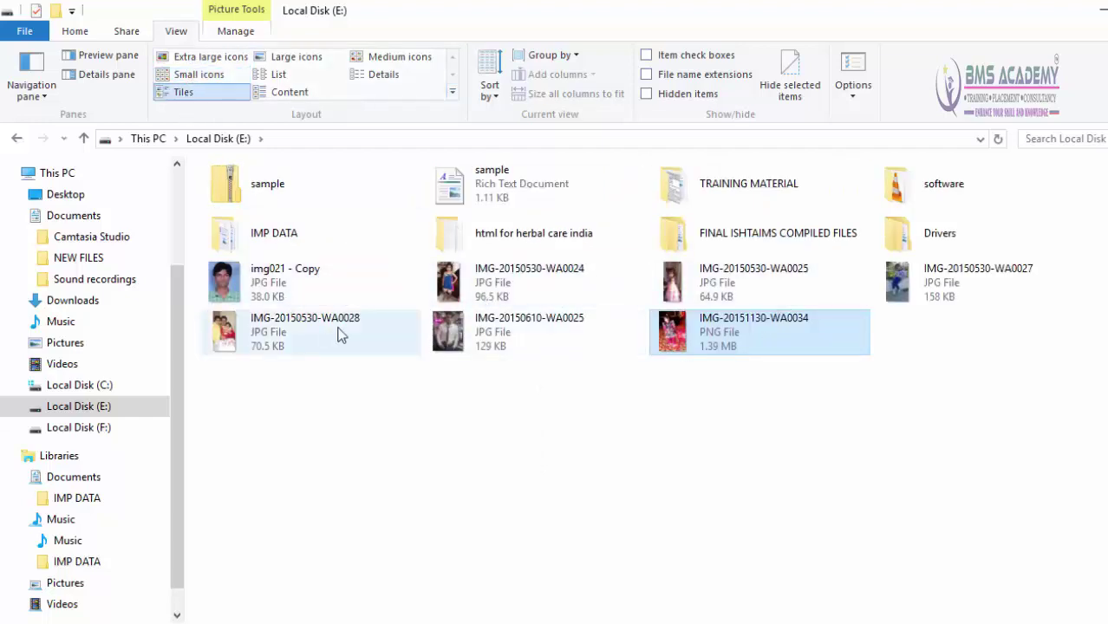
click(278, 74)
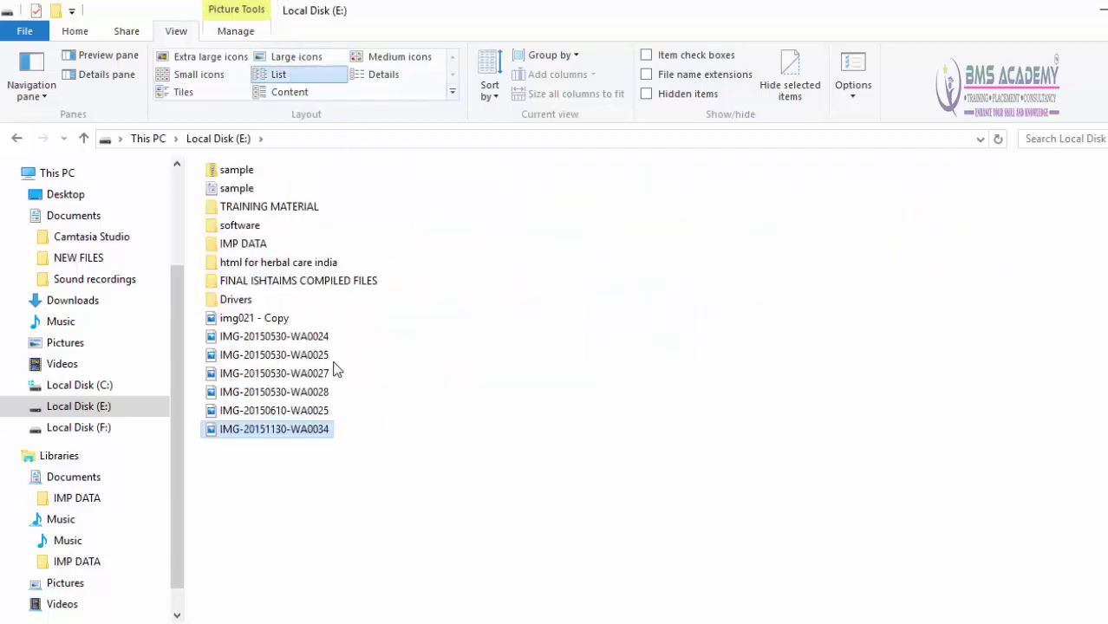
click(291, 92)
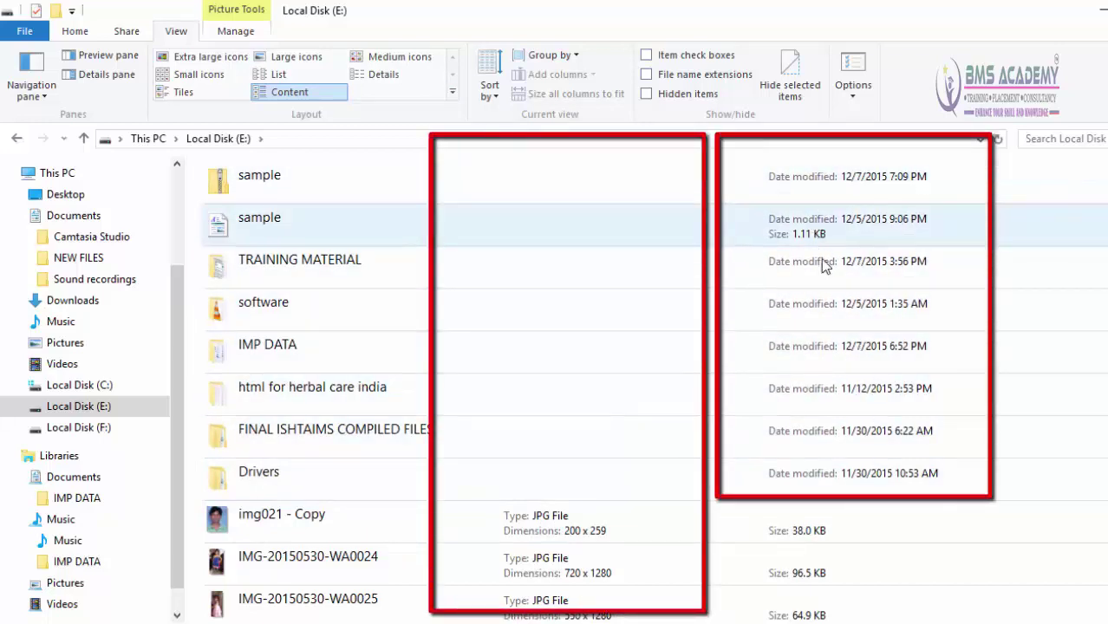
scroll(829, 381, down, 2)
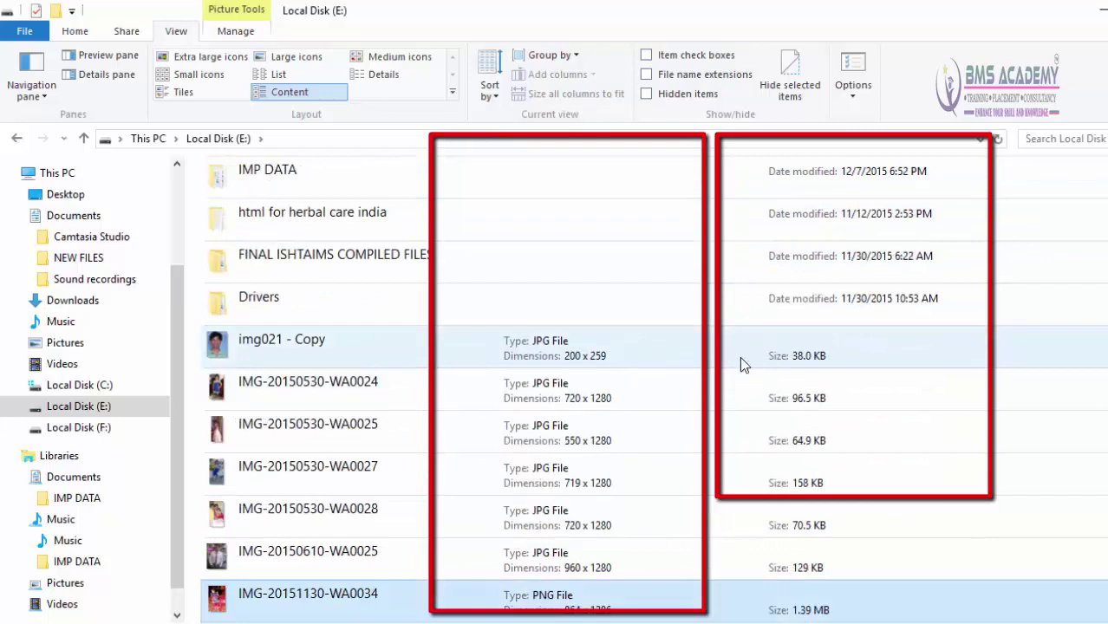
click(413, 58)
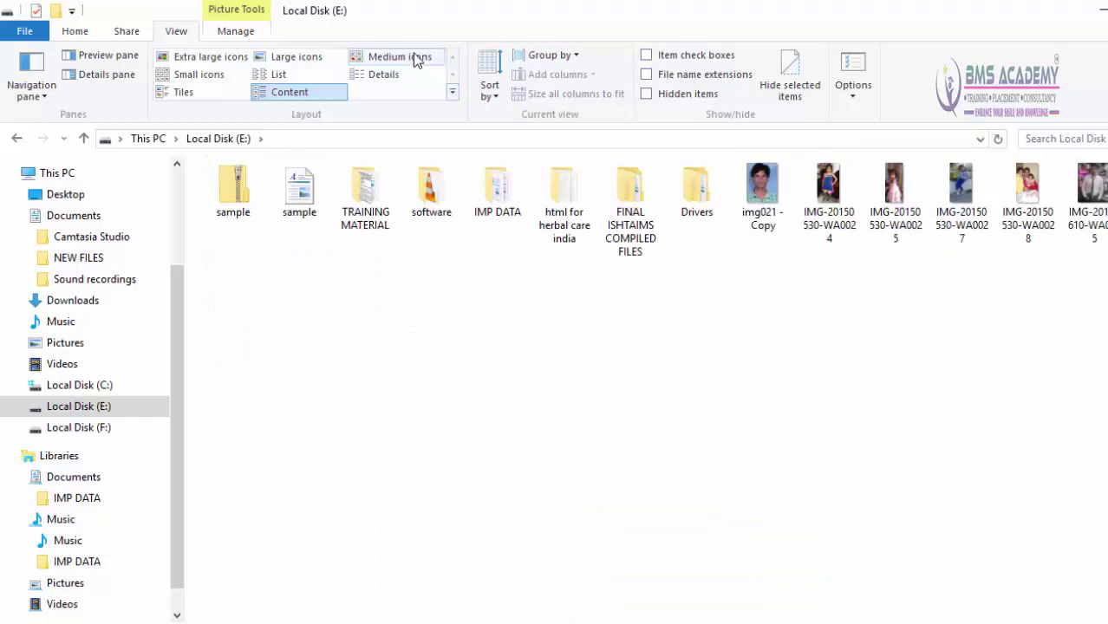
click(399, 76)
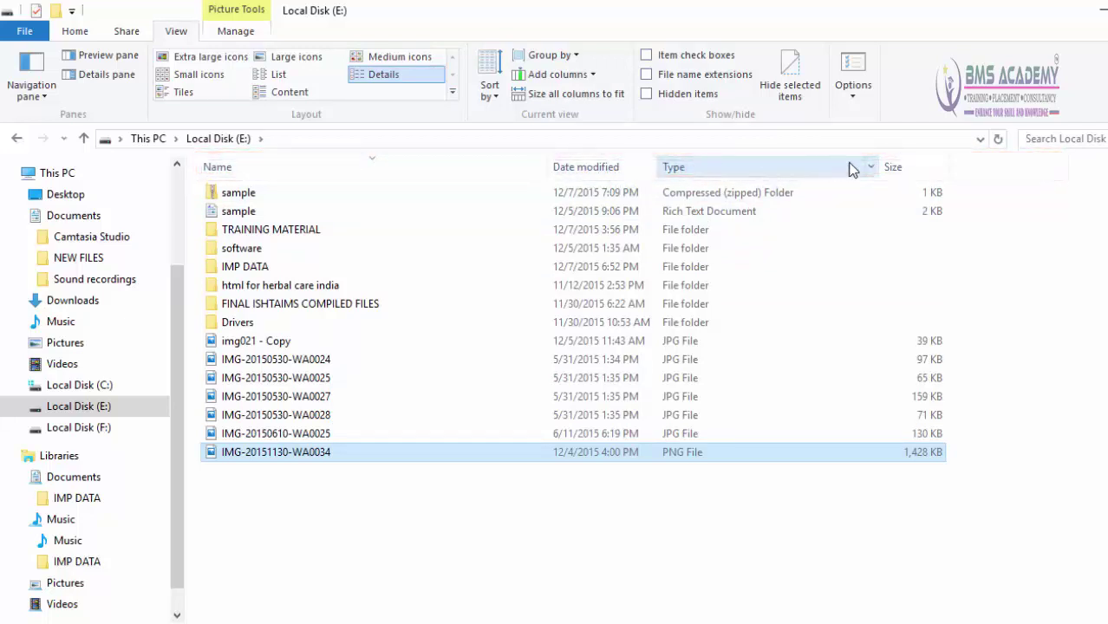
Step: Sort the files by Date modified, by Type, and by Size using the column headings
click(592, 167)
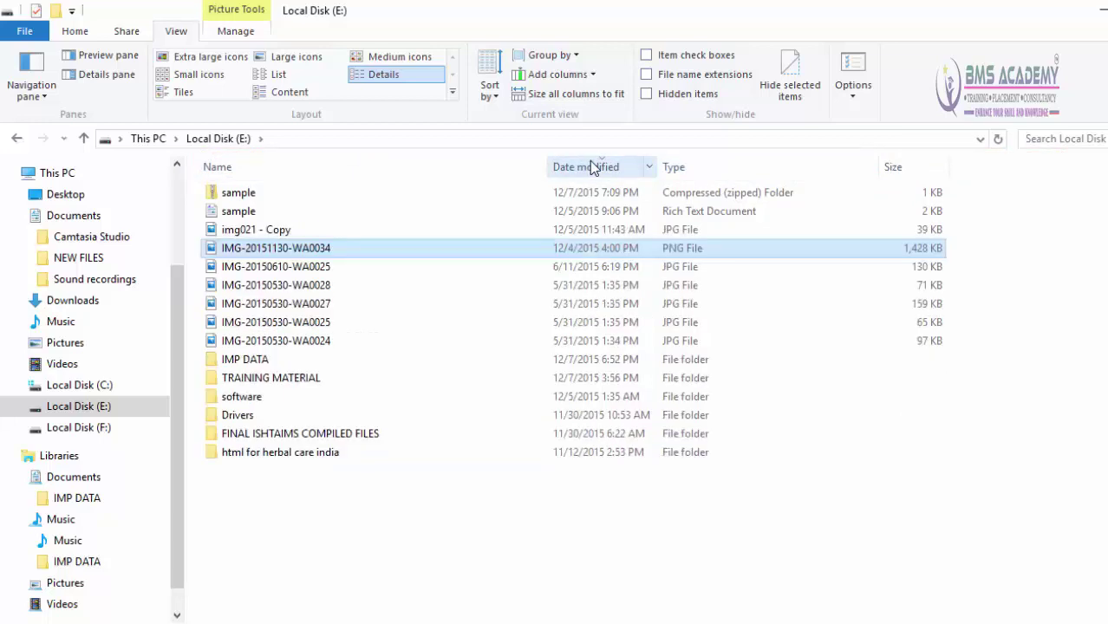
click(712, 173)
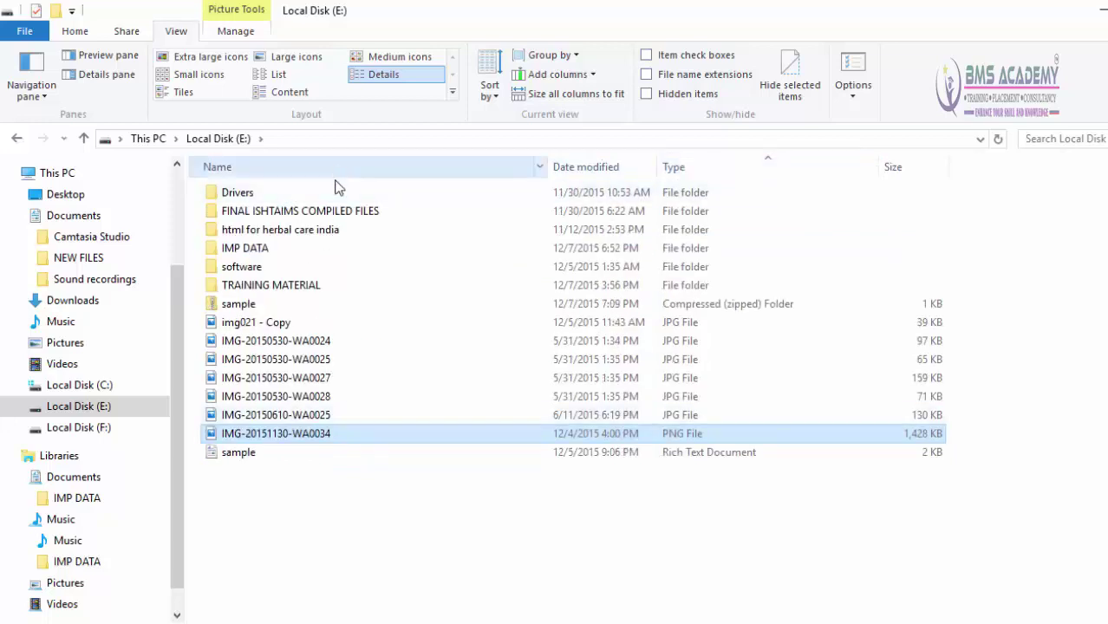
click(909, 166)
click(909, 166)
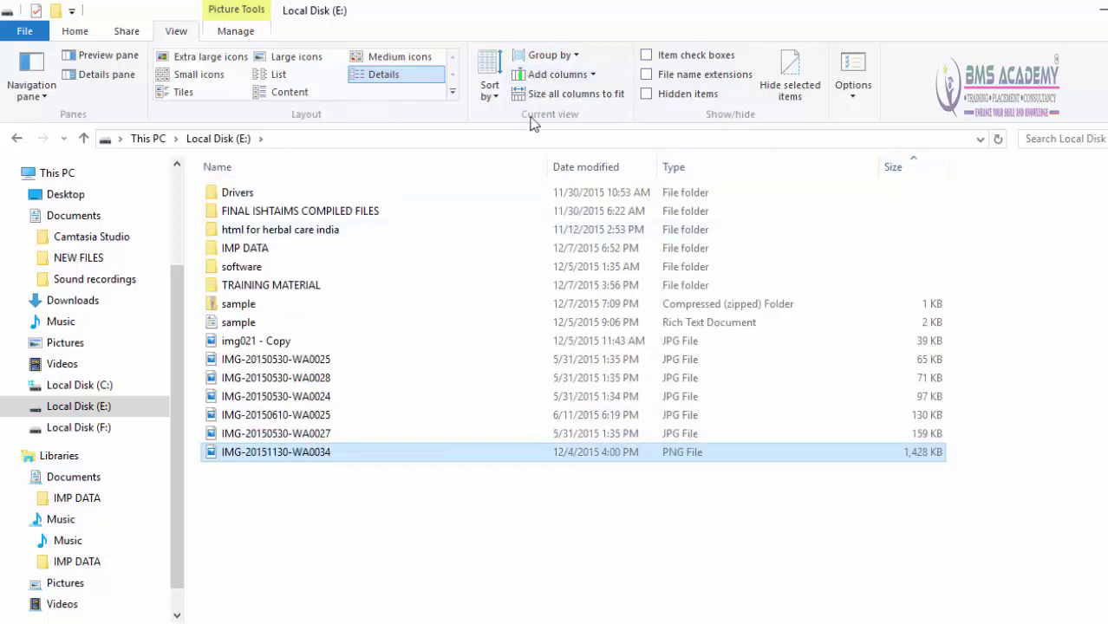
Step: Review the available sort criteria and sort the files by Name
click(489, 78)
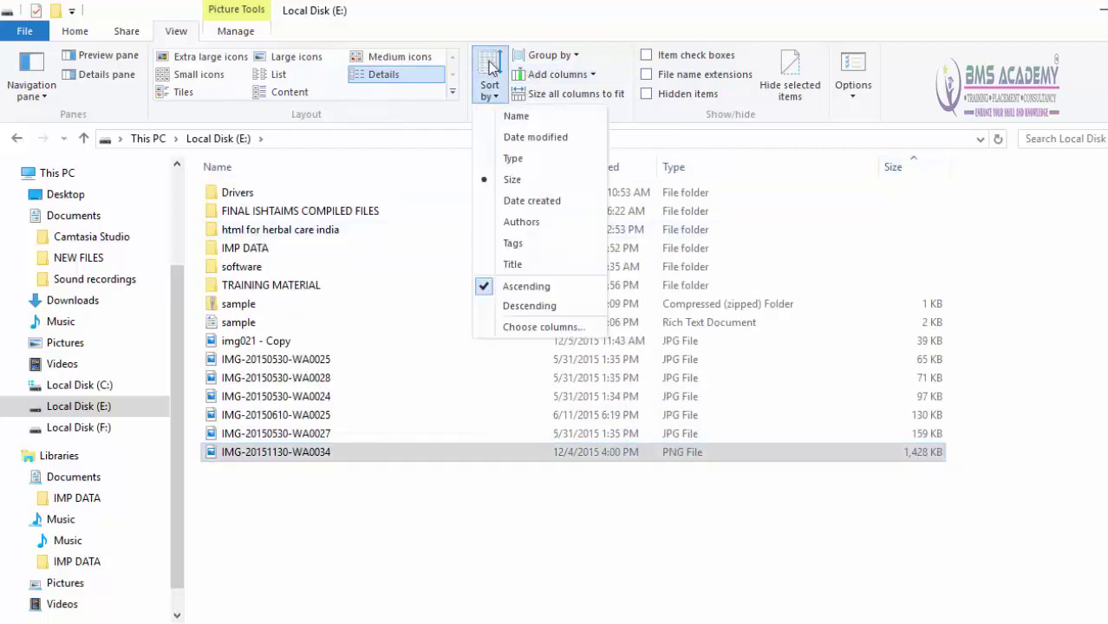
click(405, 589)
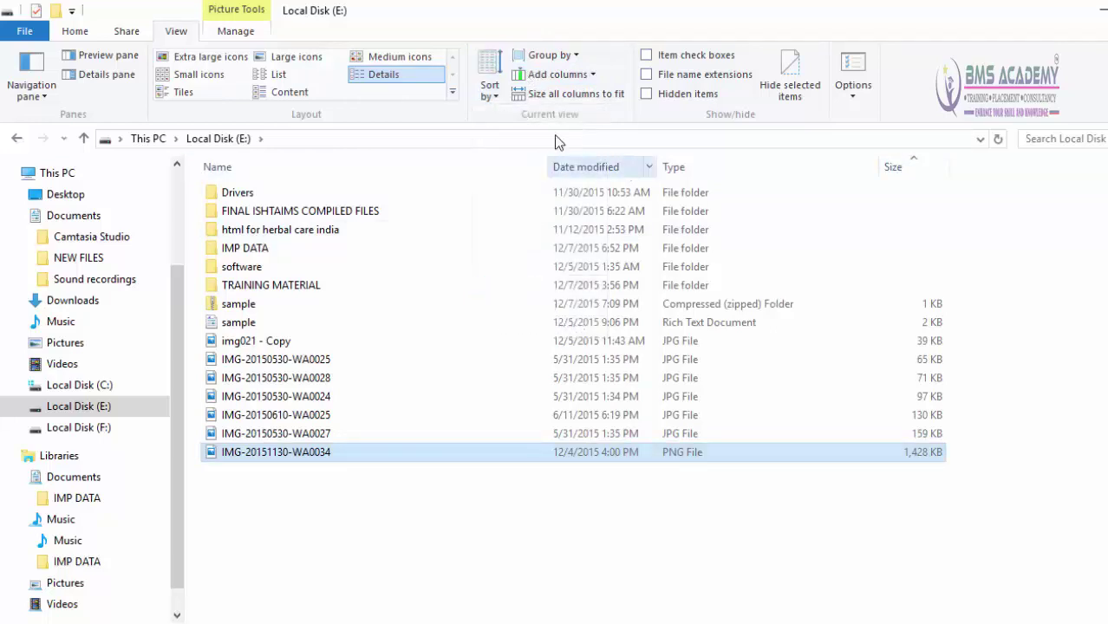
click(499, 83)
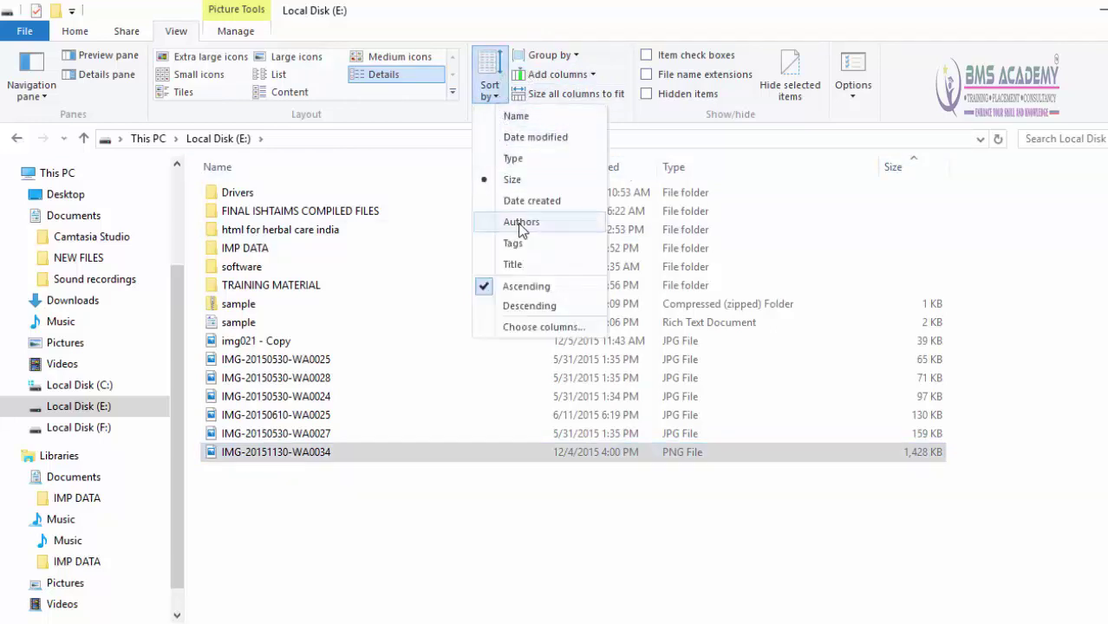
click(514, 118)
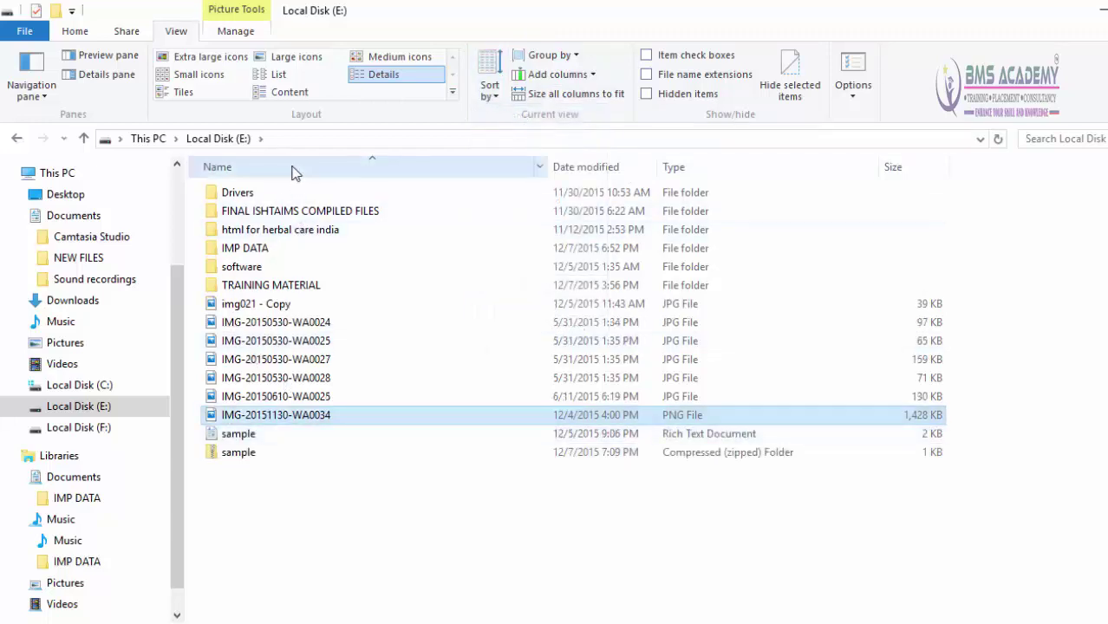
Step: Sort the files in descending order, return them to ascending order, and clear the file selection
click(491, 87)
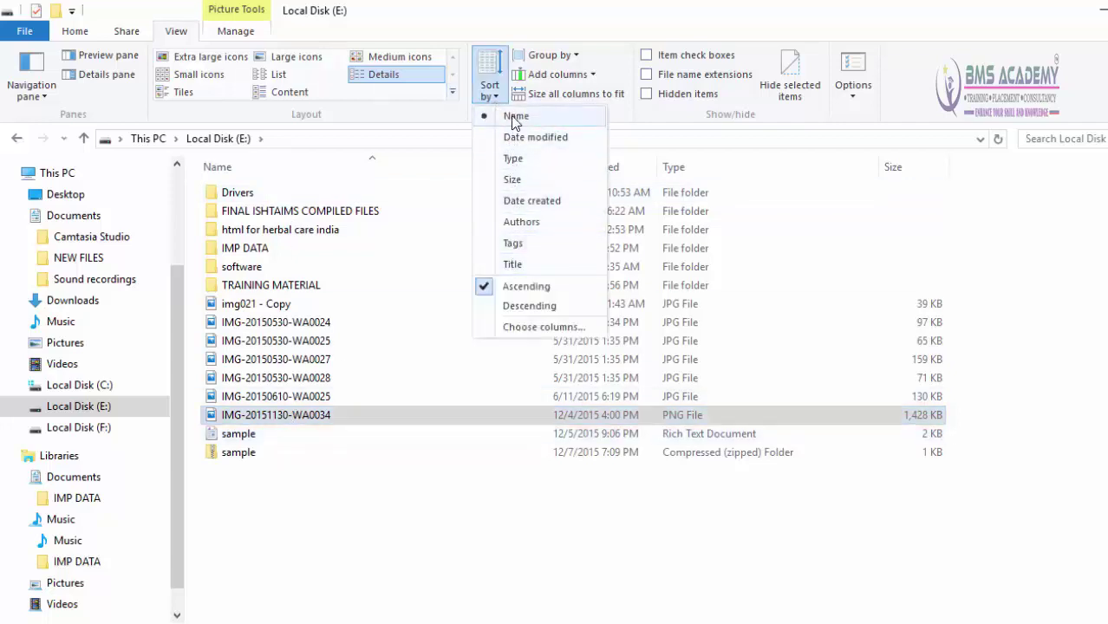
click(520, 307)
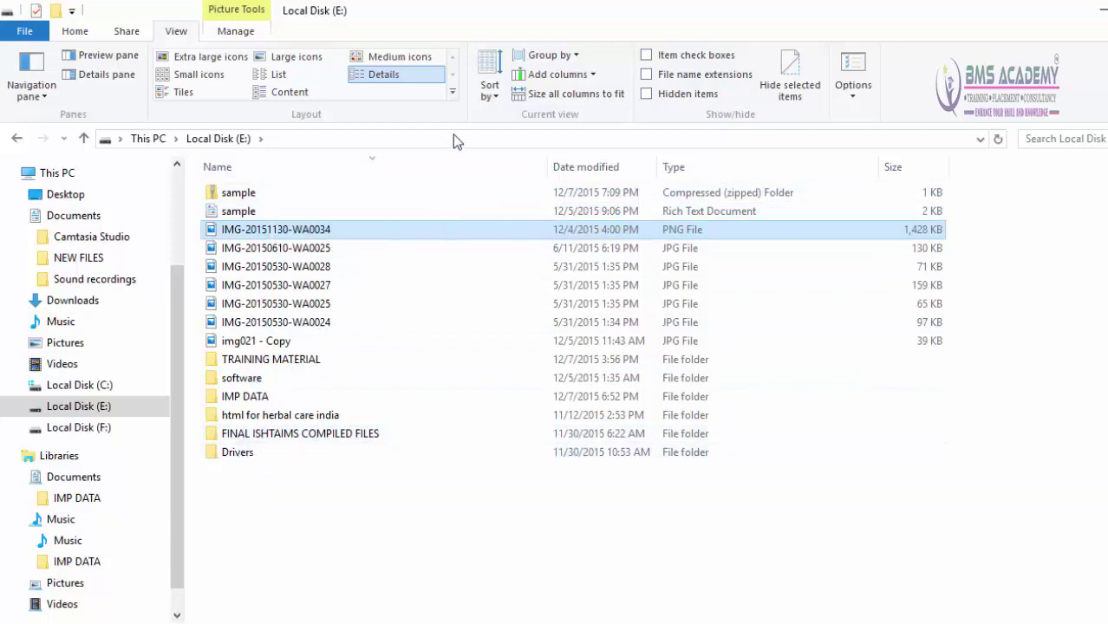
click(490, 87)
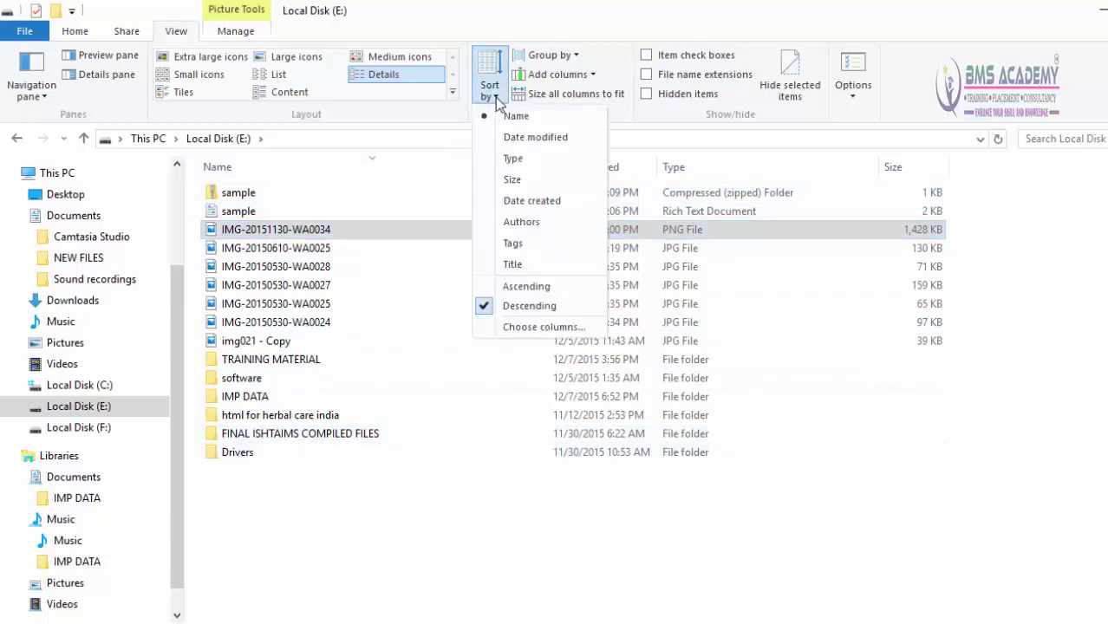
click(512, 286)
click(488, 496)
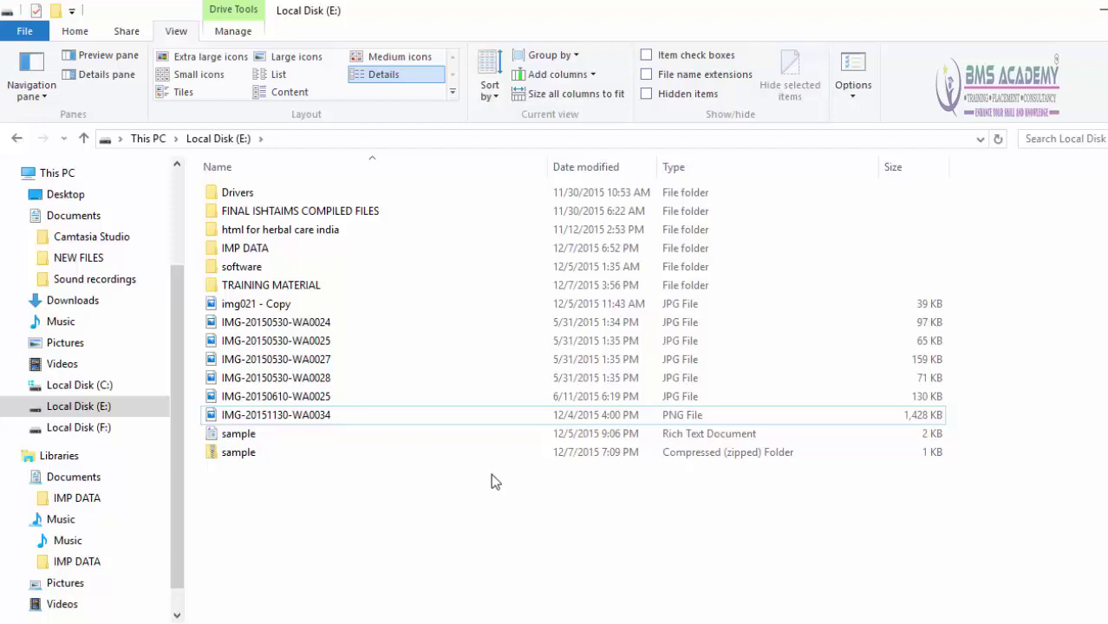
Step: Group the files by Name and by Type, and remove the grouping by choosing (None)
click(554, 55)
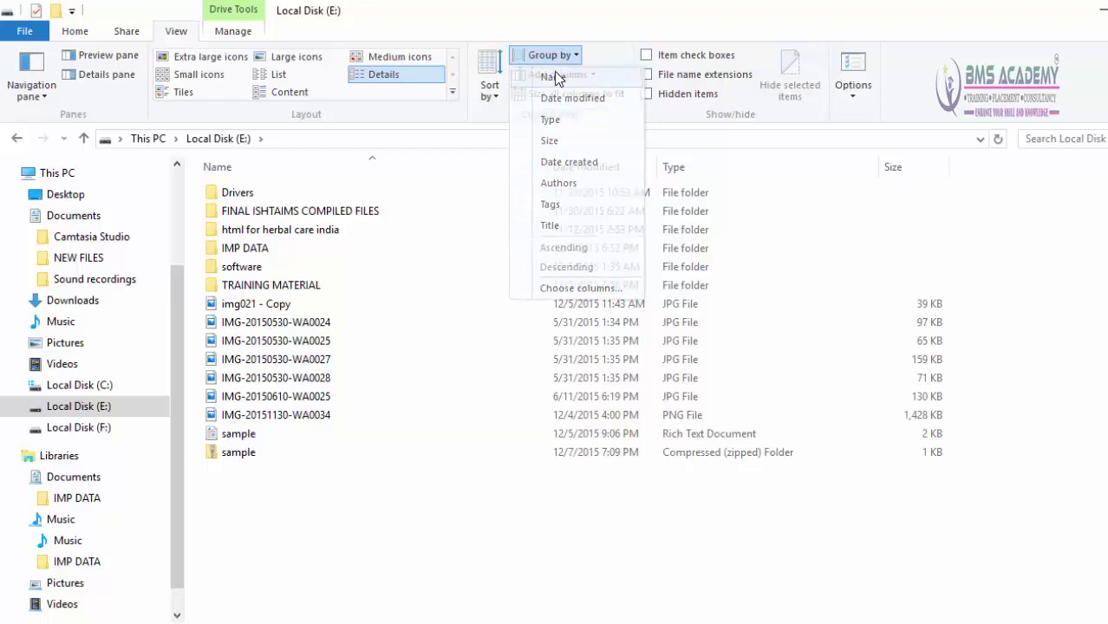
click(555, 78)
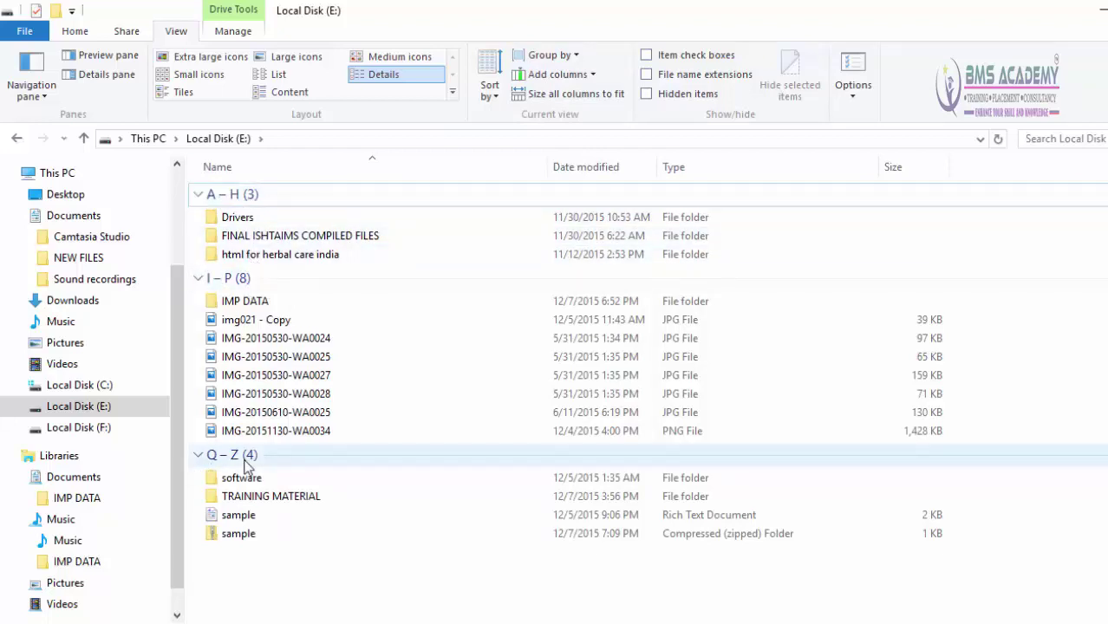
click(548, 58)
click(548, 57)
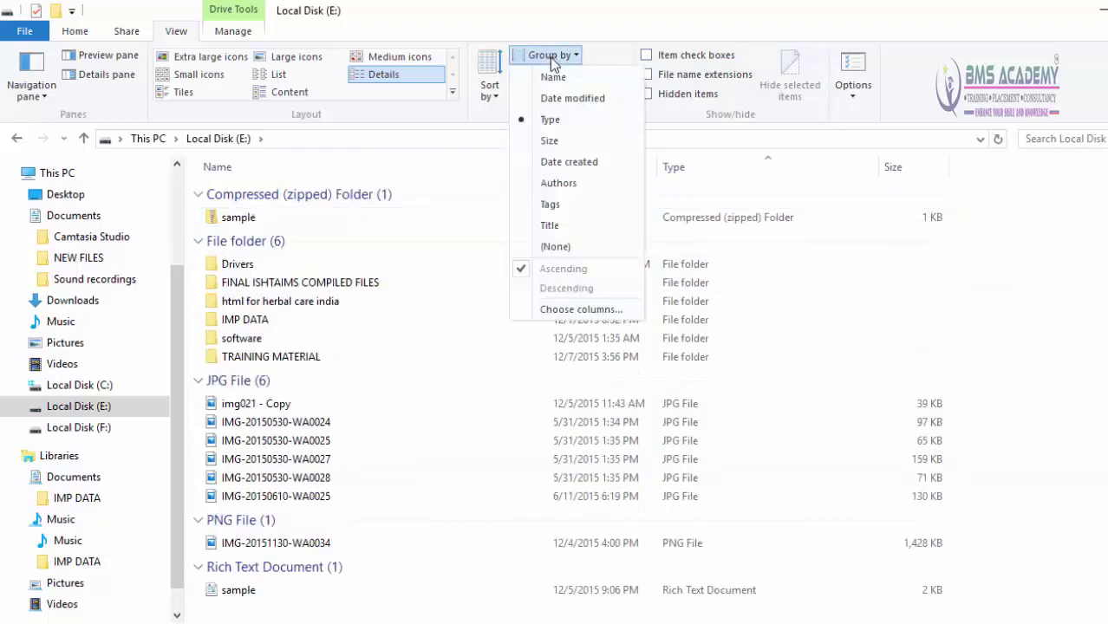
click(552, 121)
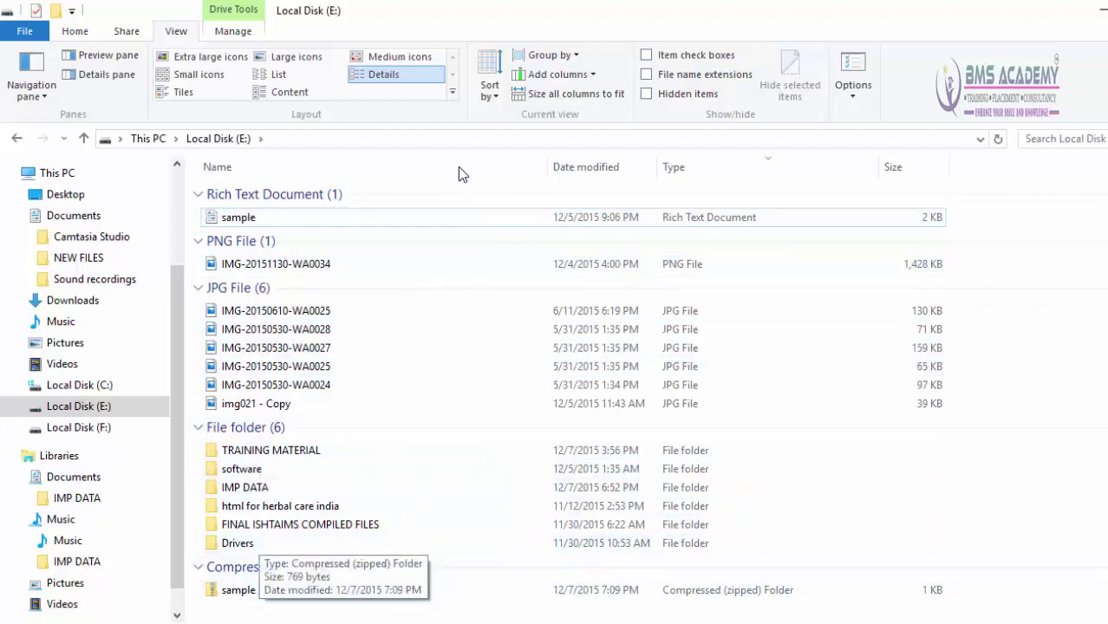
click(553, 55)
click(556, 247)
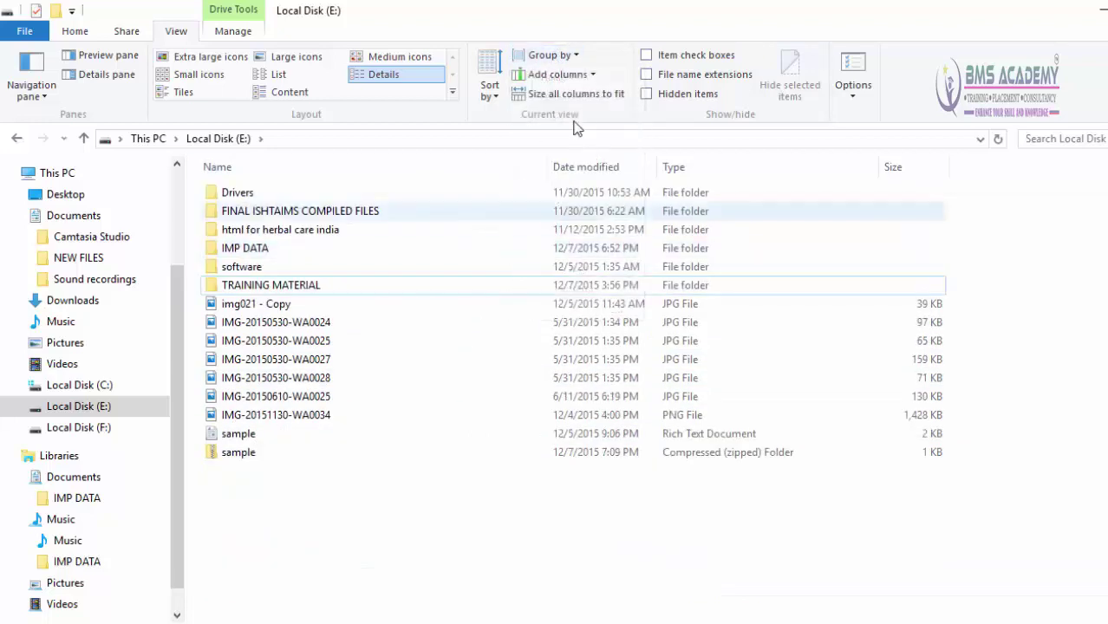
Step: Add the Title column to the file list of Local Disk (E:)
click(578, 76)
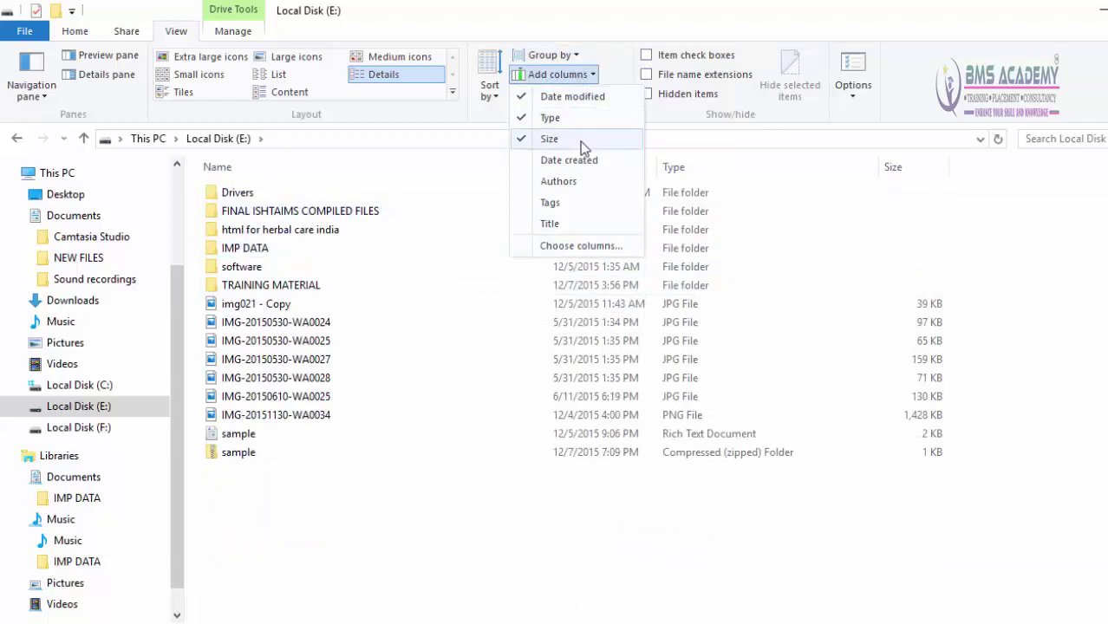
click(555, 223)
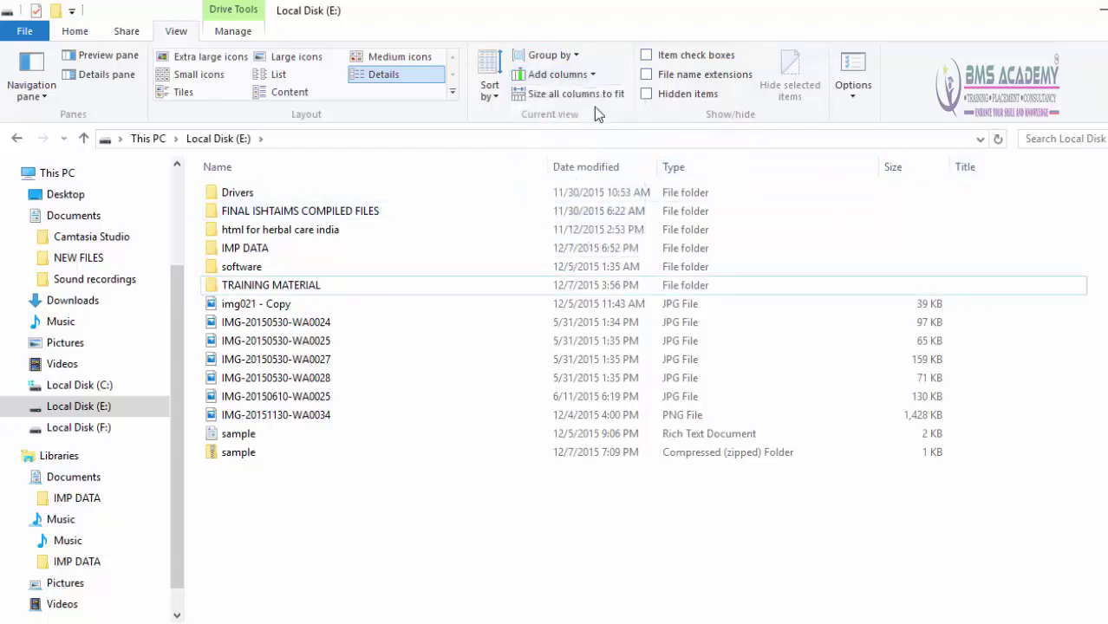
Step: Add the Date column from the full list of available details and size all columns to fit
click(562, 75)
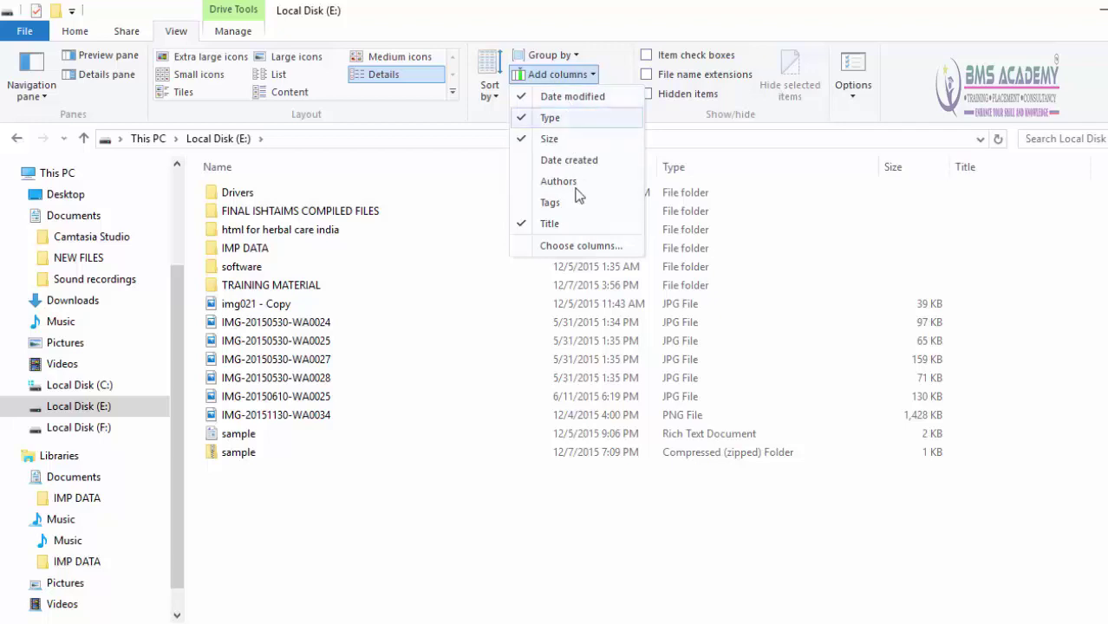
click(572, 246)
scroll(555, 325, down, 12)
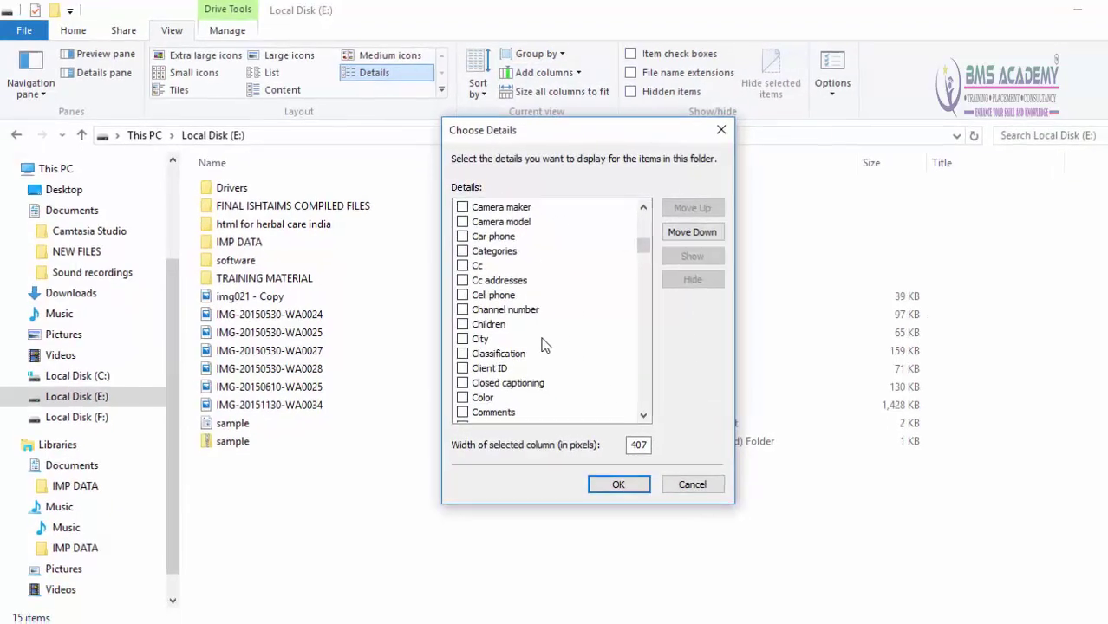
scroll(558, 355, down, 7)
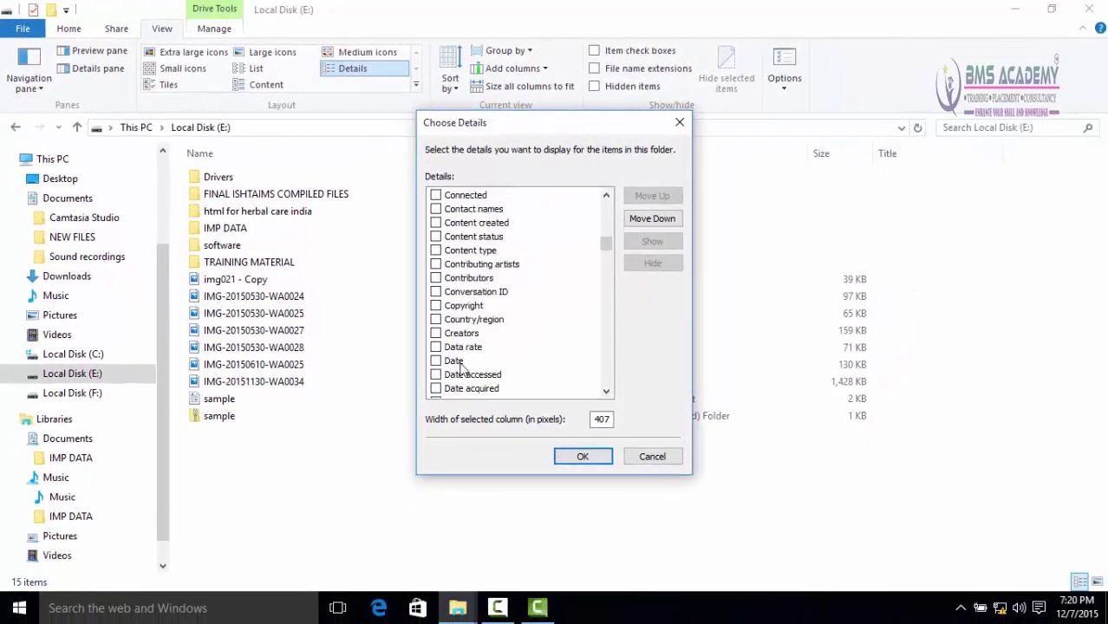
click(456, 362)
click(435, 361)
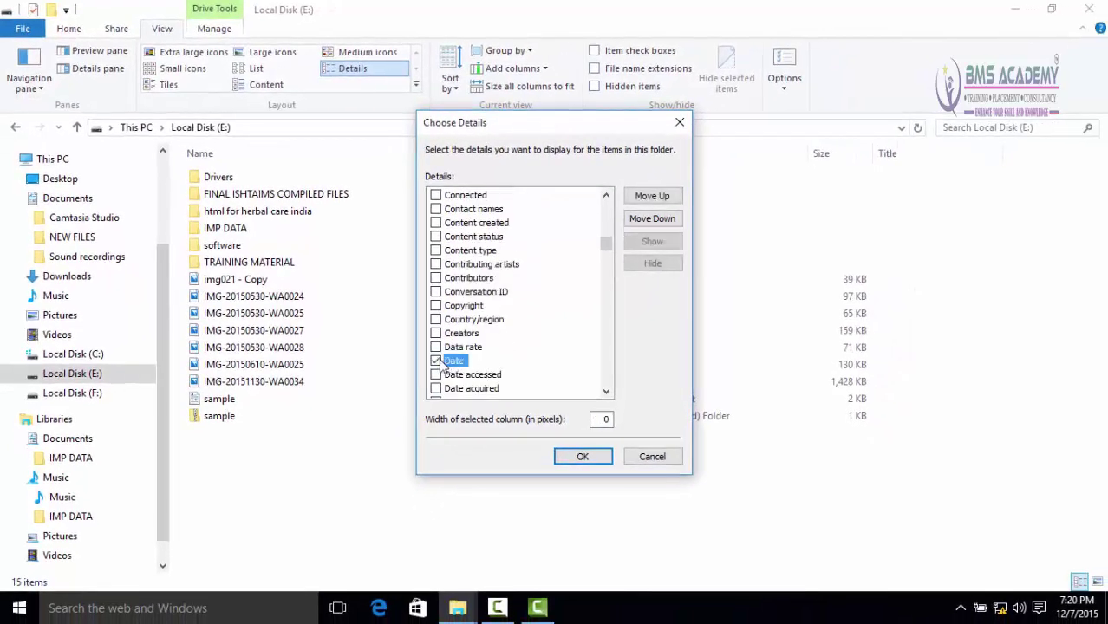
click(580, 456)
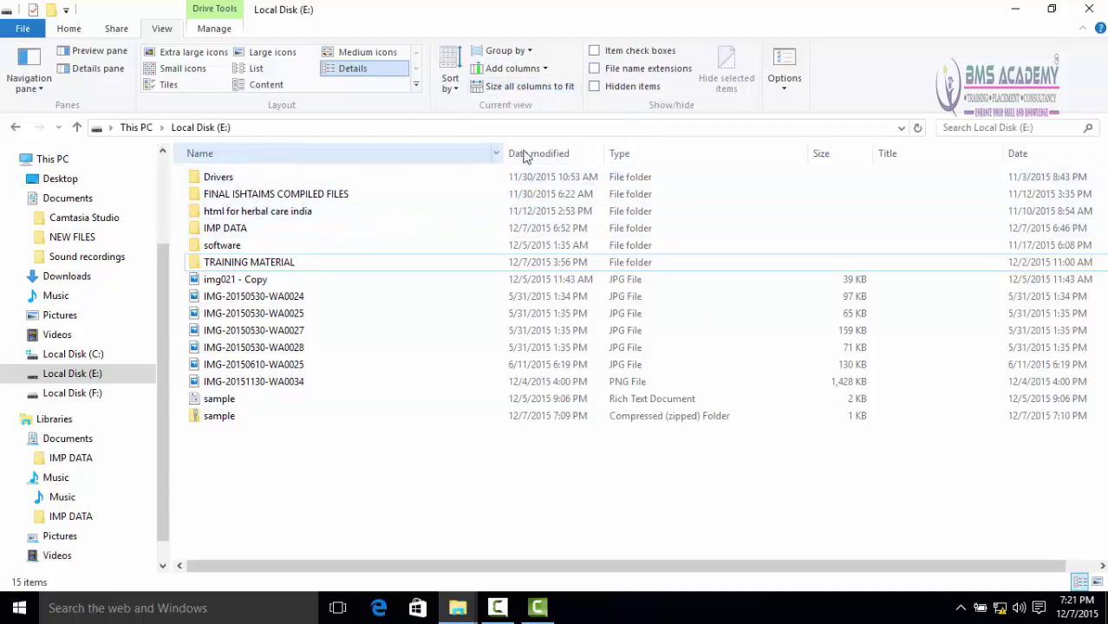
click(521, 90)
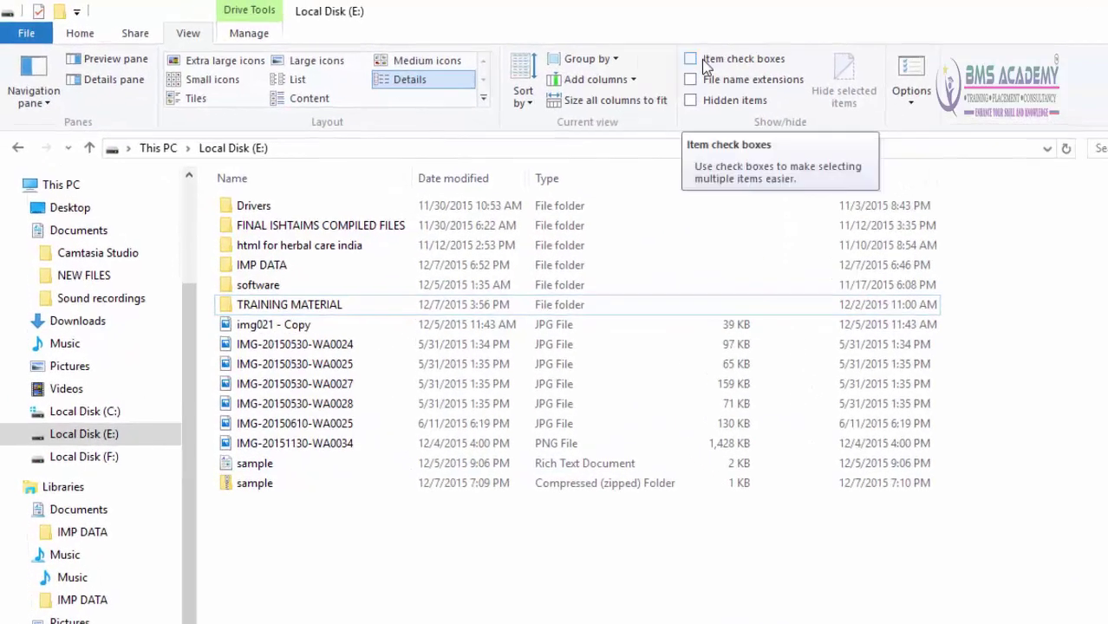
Step: Turn on item check boxes and check IMP DATA, TRAINING MATERIAL and IMG-20150530-WA0025
click(701, 60)
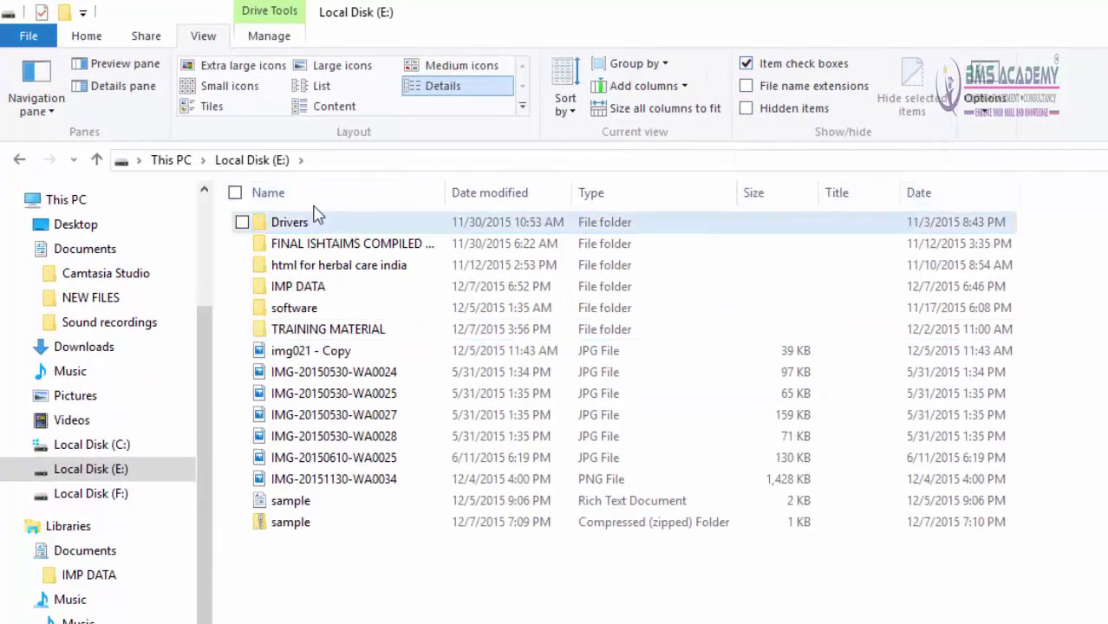
click(242, 287)
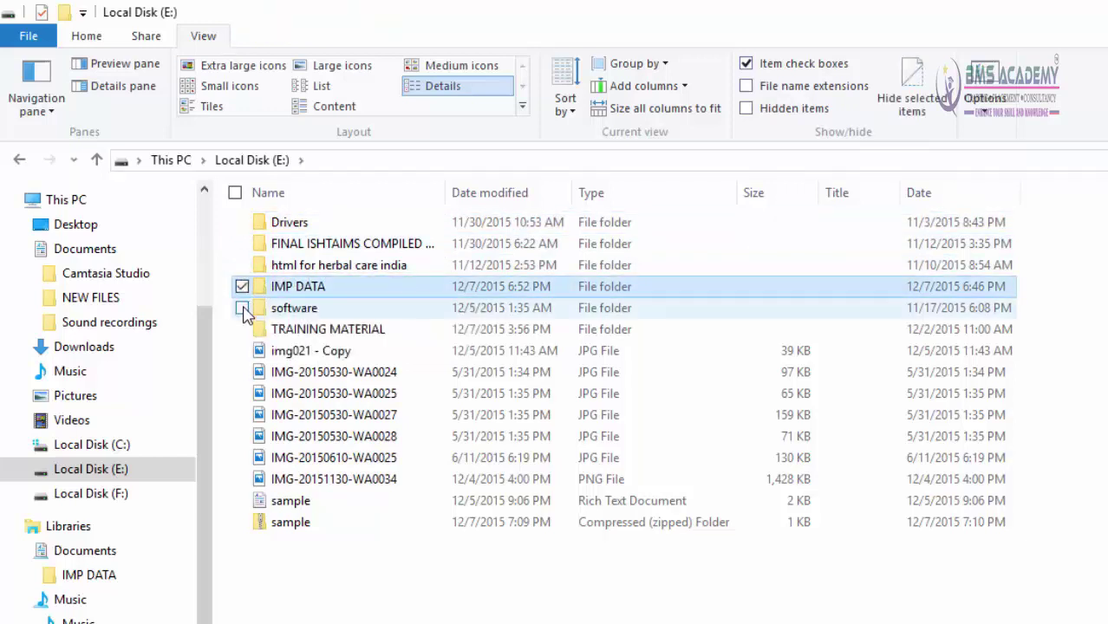
click(242, 330)
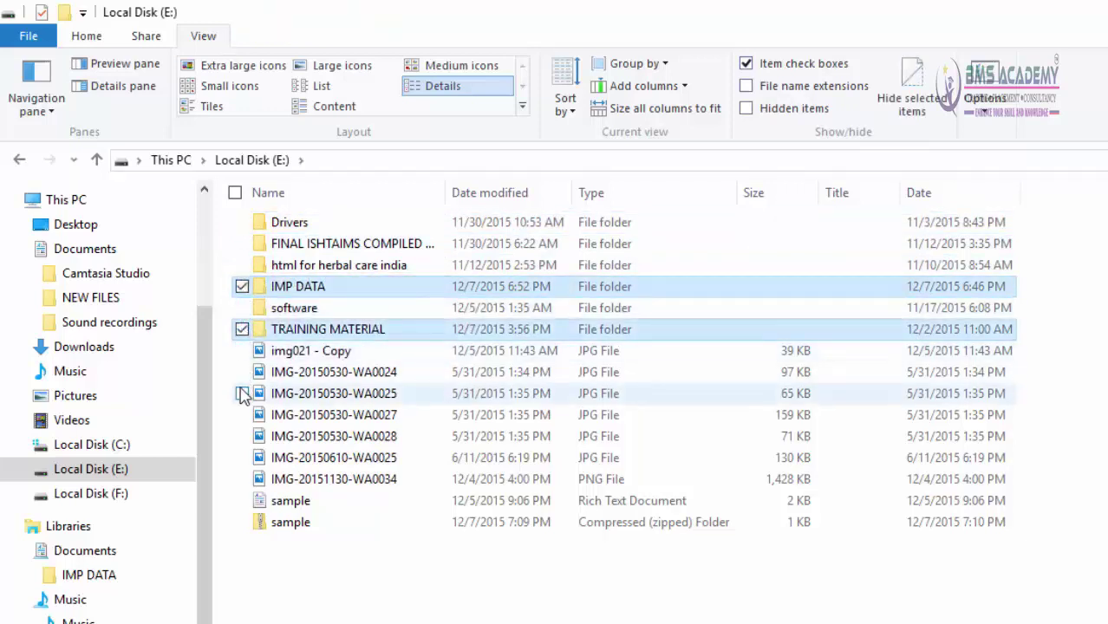
click(241, 394)
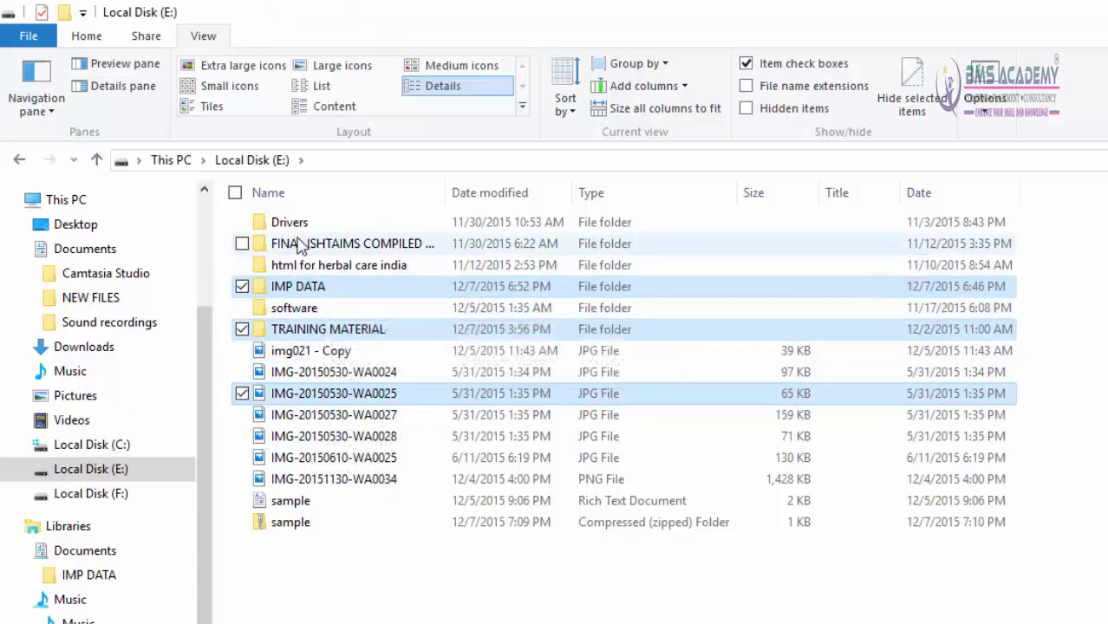
Step: Select all items with the header check box, clear the selection, and turn off item check boxes
click(235, 194)
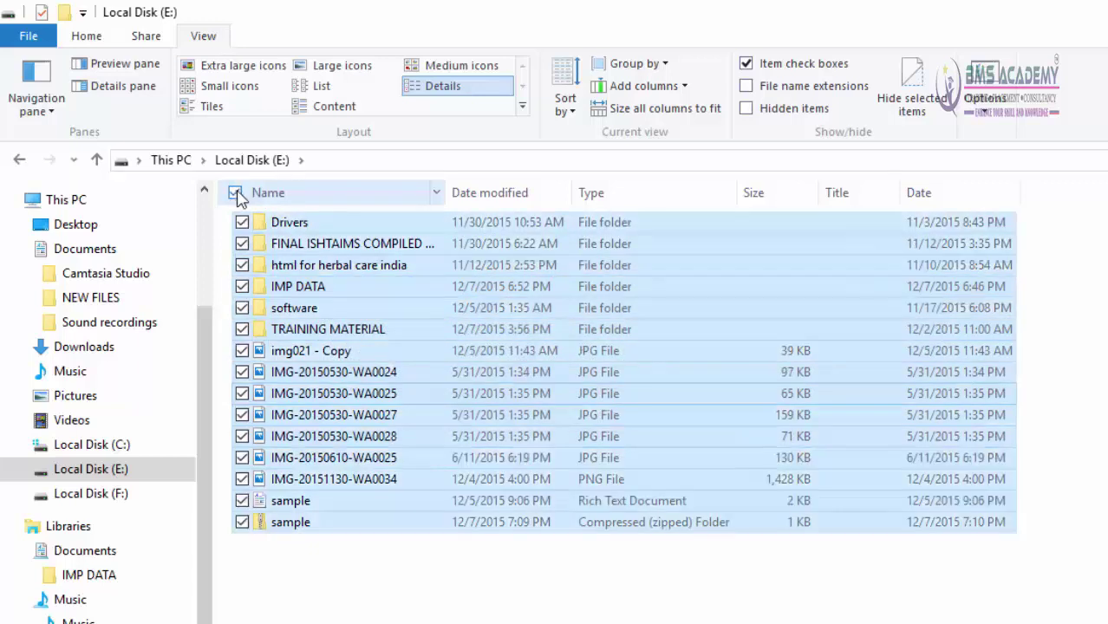
click(235, 194)
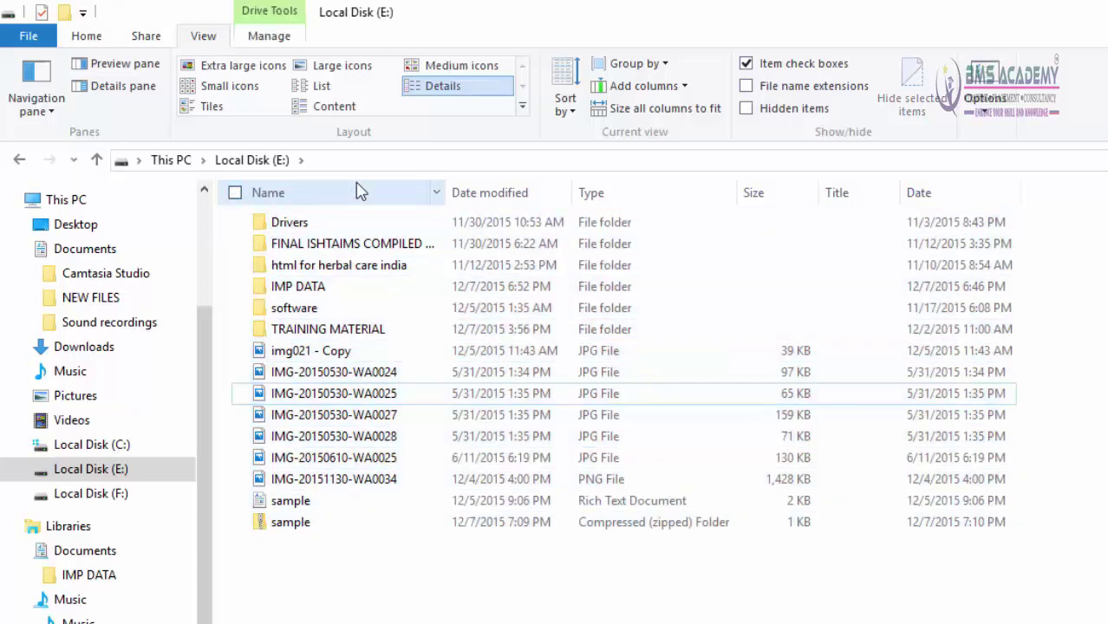
click(751, 65)
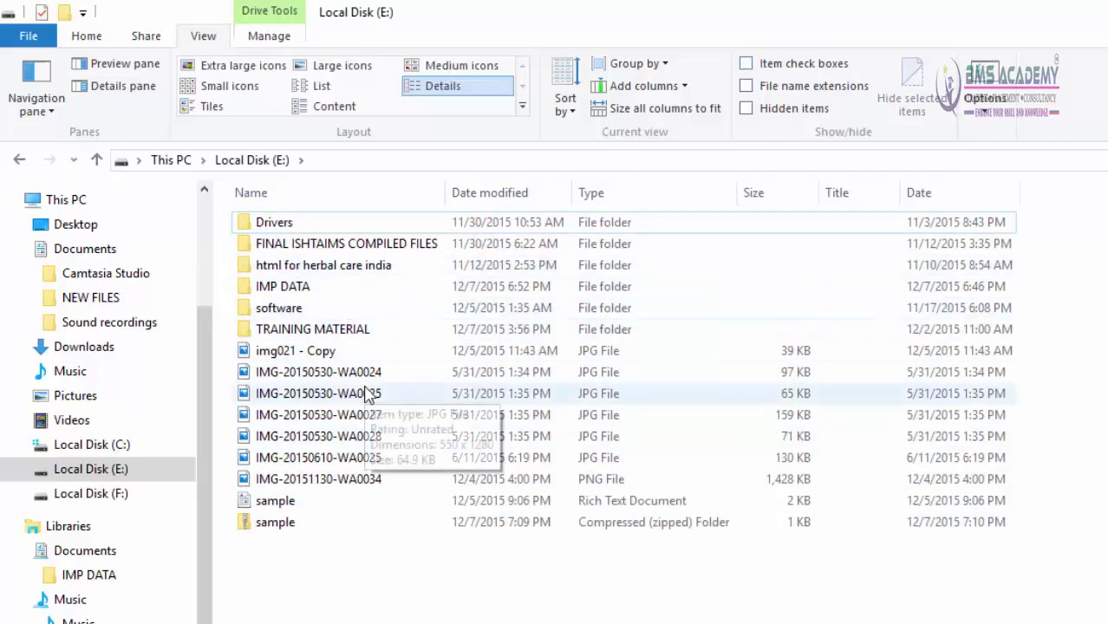
Step: Toggle file name extensions on and off, and do the same with the display of hidden items
click(821, 88)
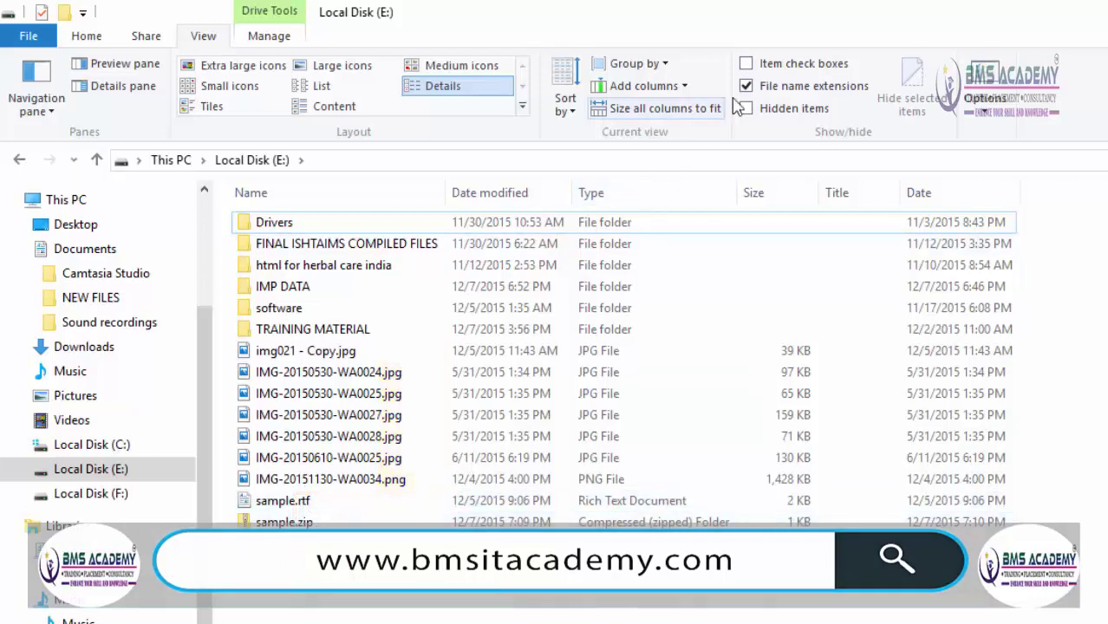
click(746, 88)
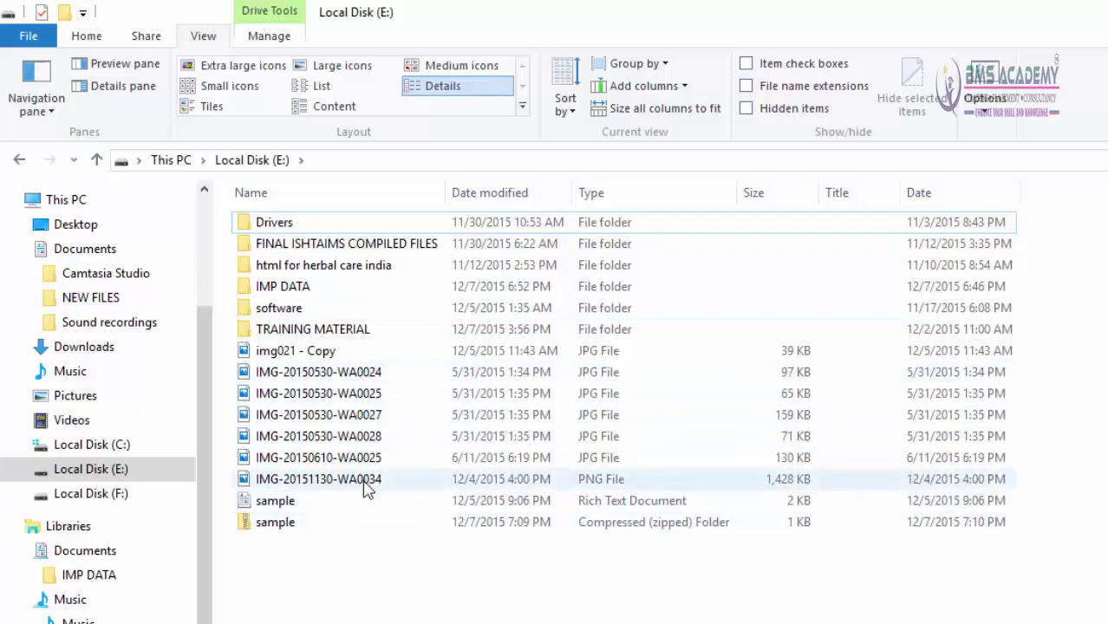
click(781, 109)
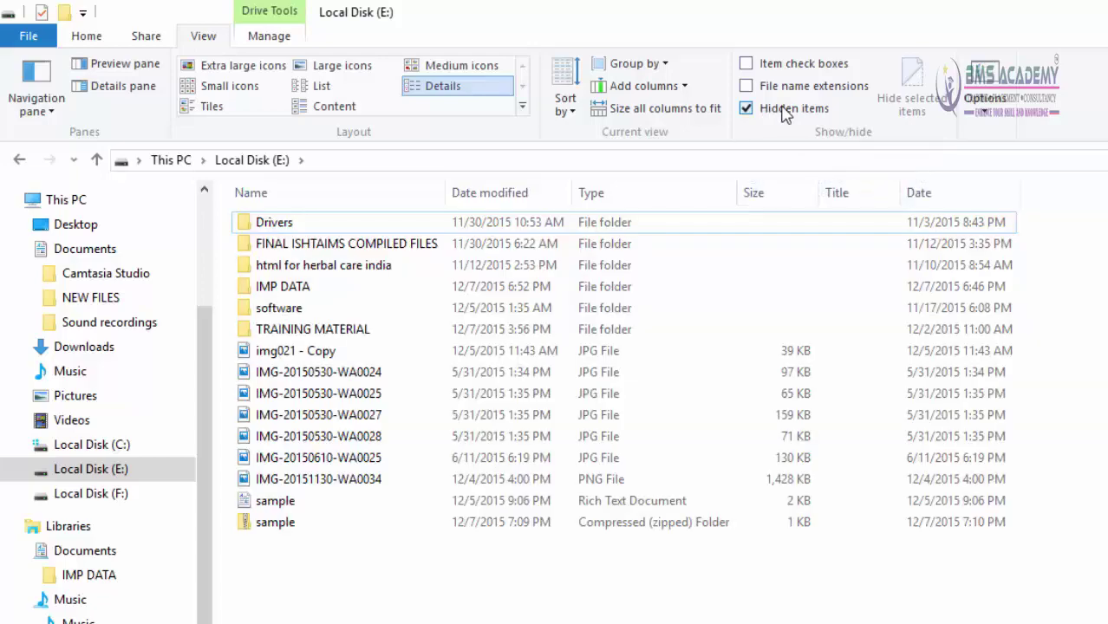
click(785, 111)
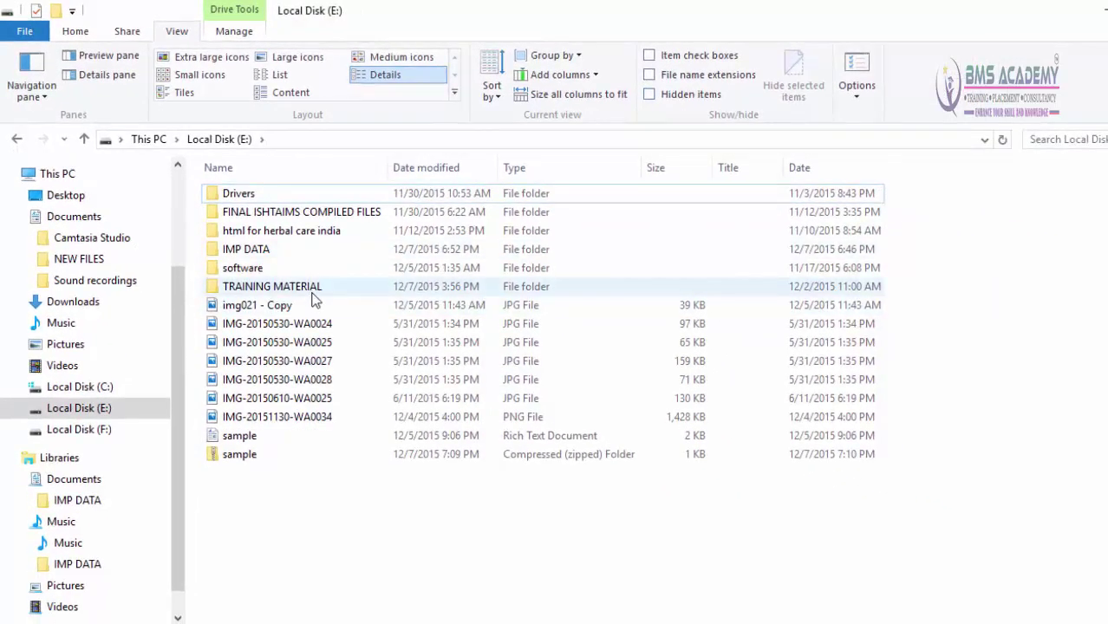
Step: Apply the Hidden attribute to the IMP DATA folder, including its subfolders and files, through its properties
click(276, 252)
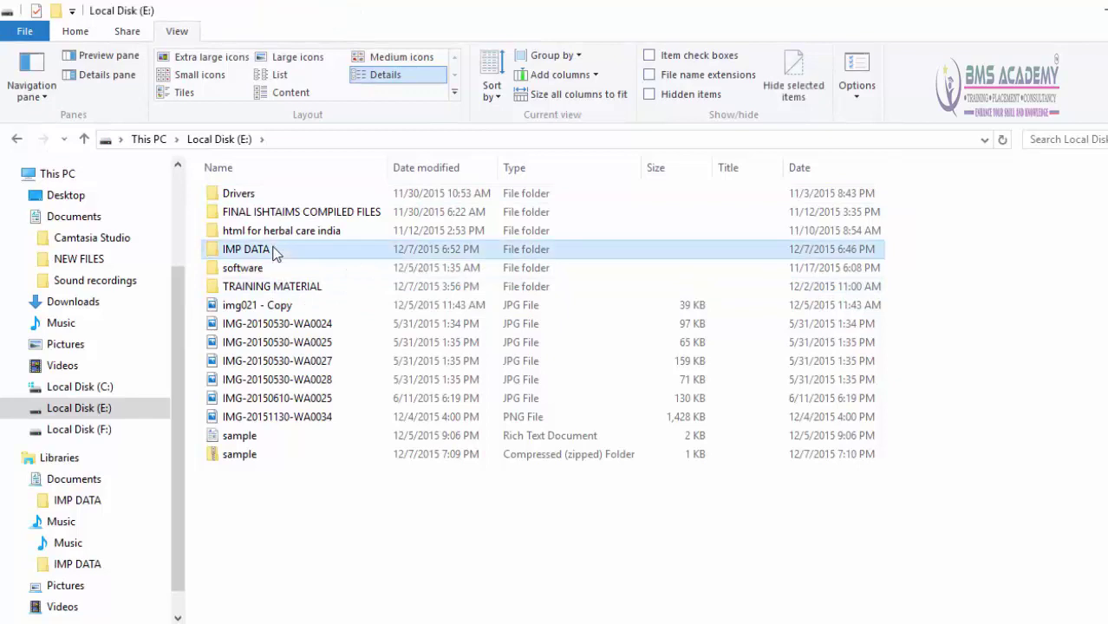
right_click(276, 251)
click(338, 604)
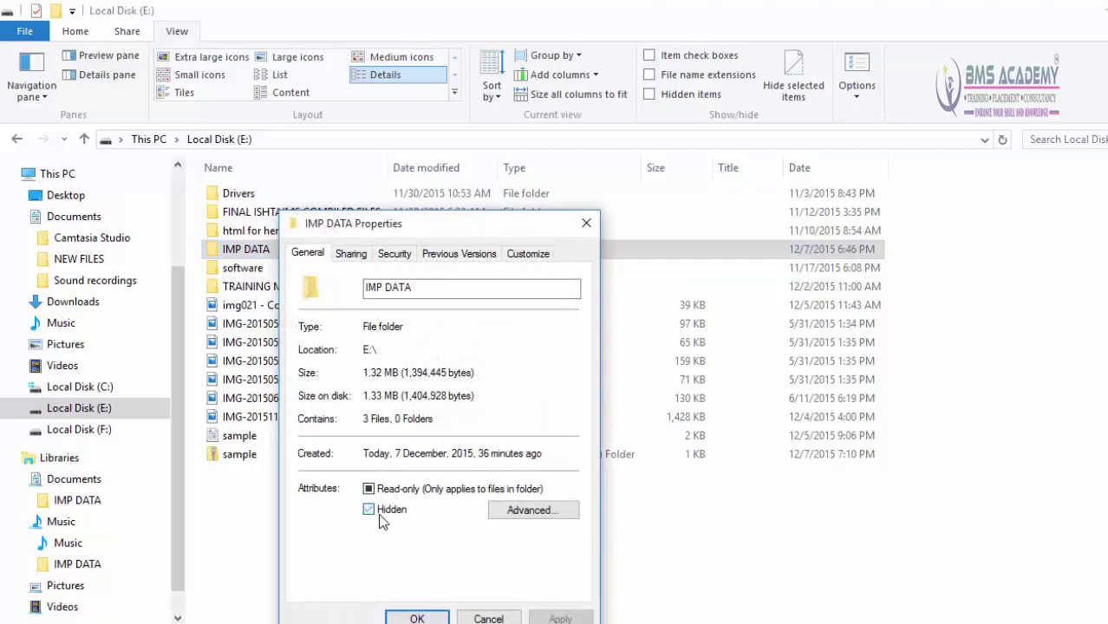
click(559, 617)
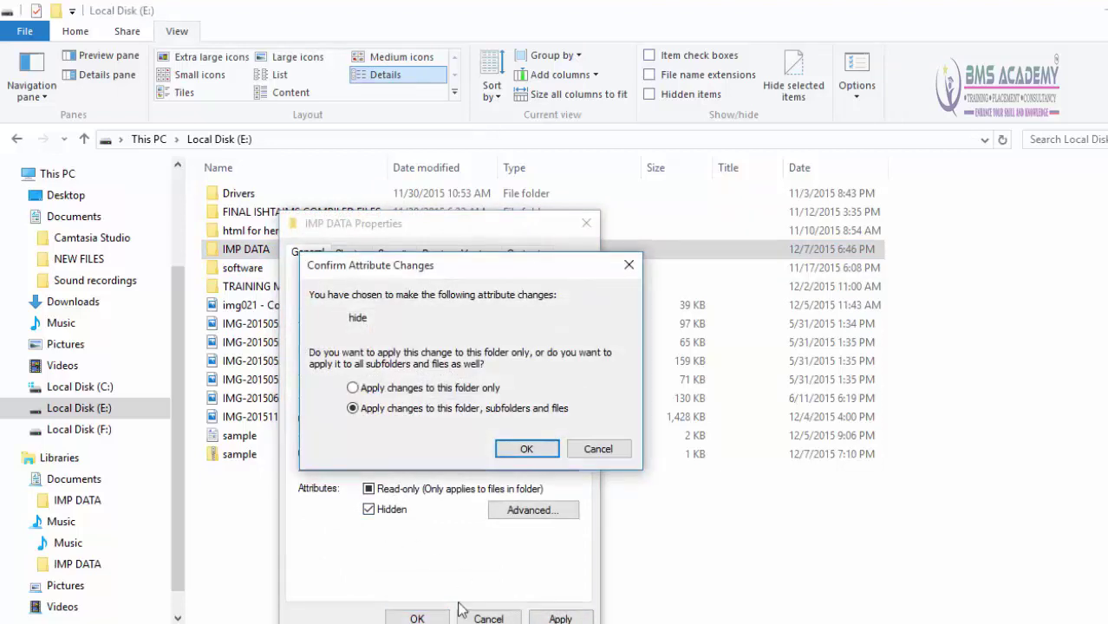
click(527, 448)
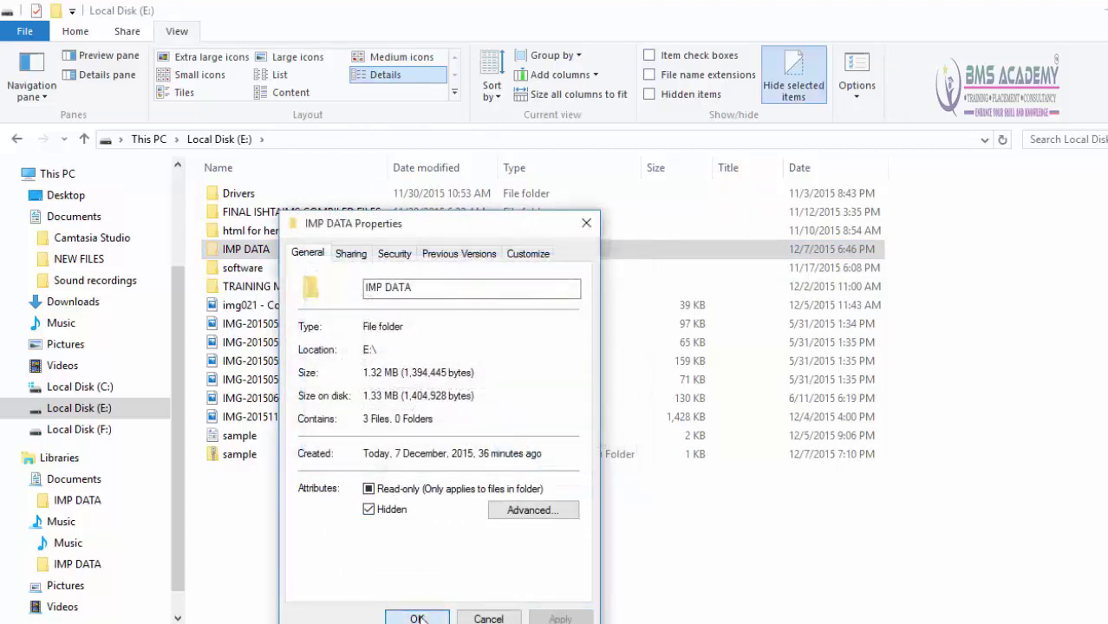
click(416, 618)
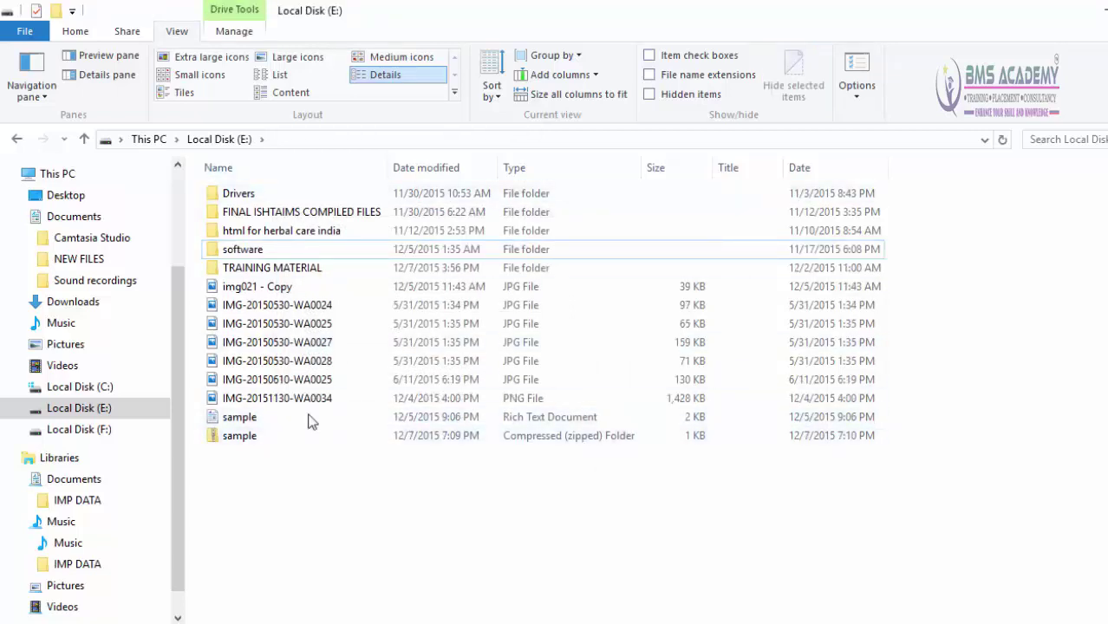
Step: Hide the sample Rich Text Document with Hide selected items and turn on the display of hidden items
click(650, 95)
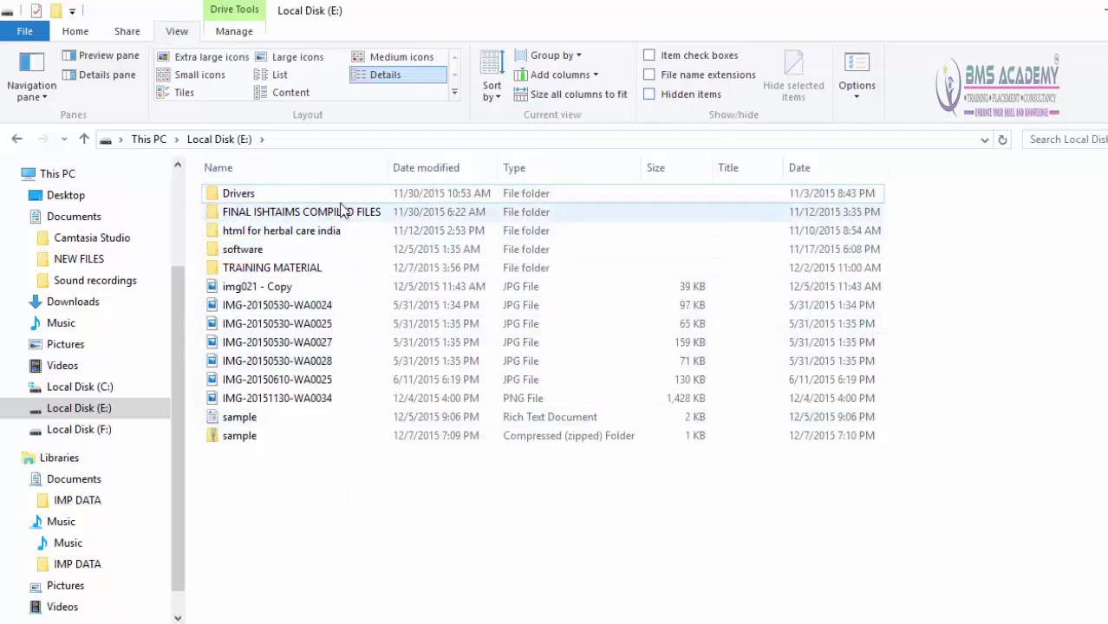
click(242, 421)
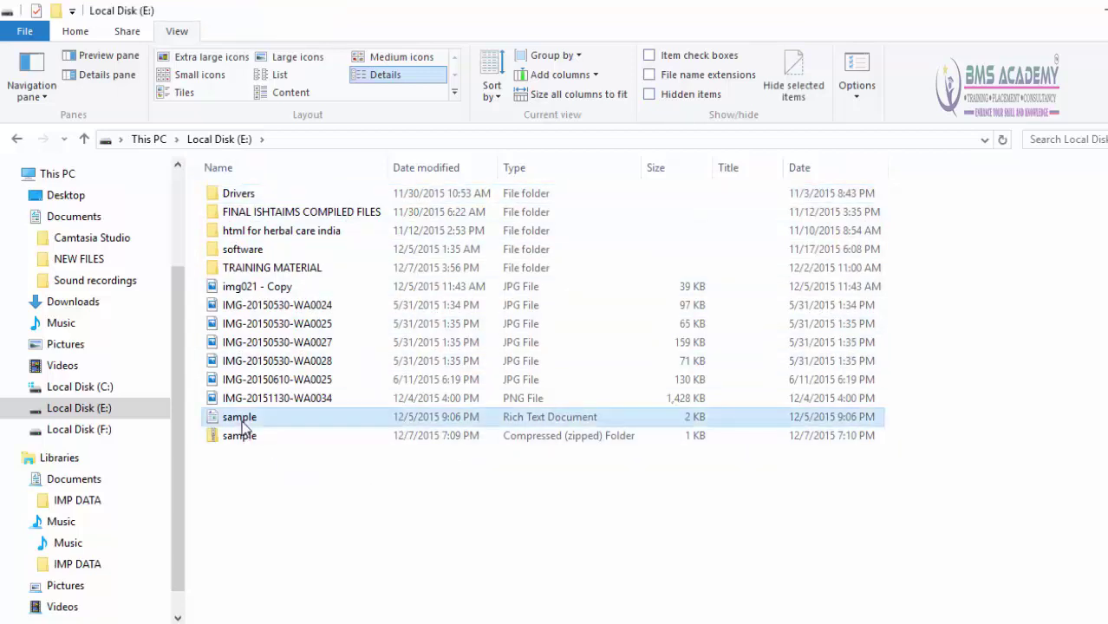
click(805, 78)
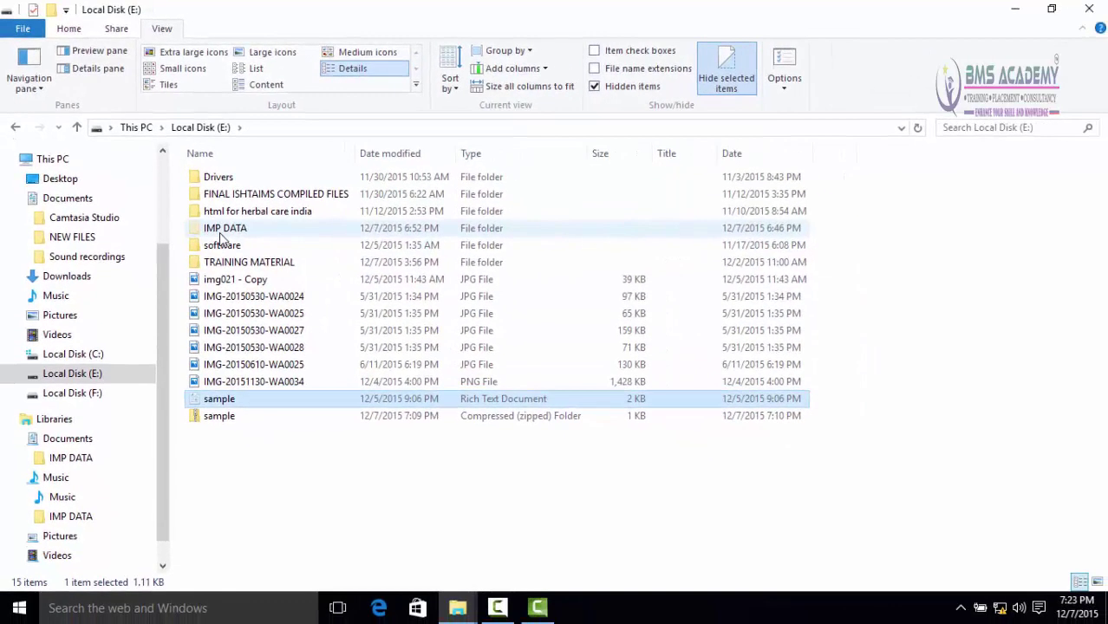
Step: Remove the Hidden attribute from the IMP DATA folder, its subfolders and files through its properties
right_click(224, 234)
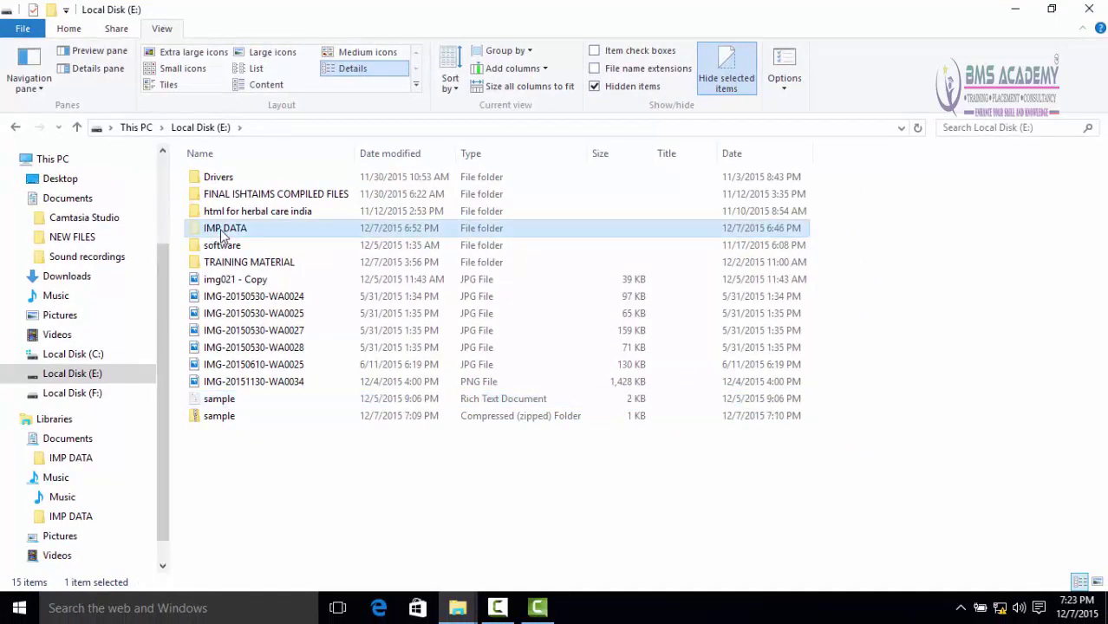
click(271, 563)
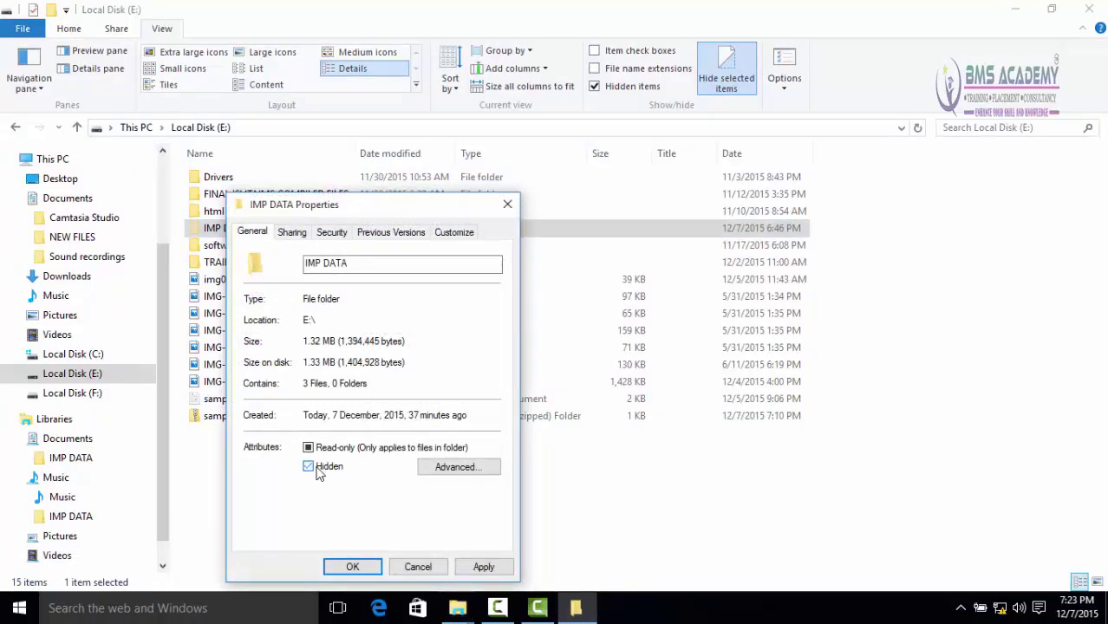
click(318, 473)
click(482, 566)
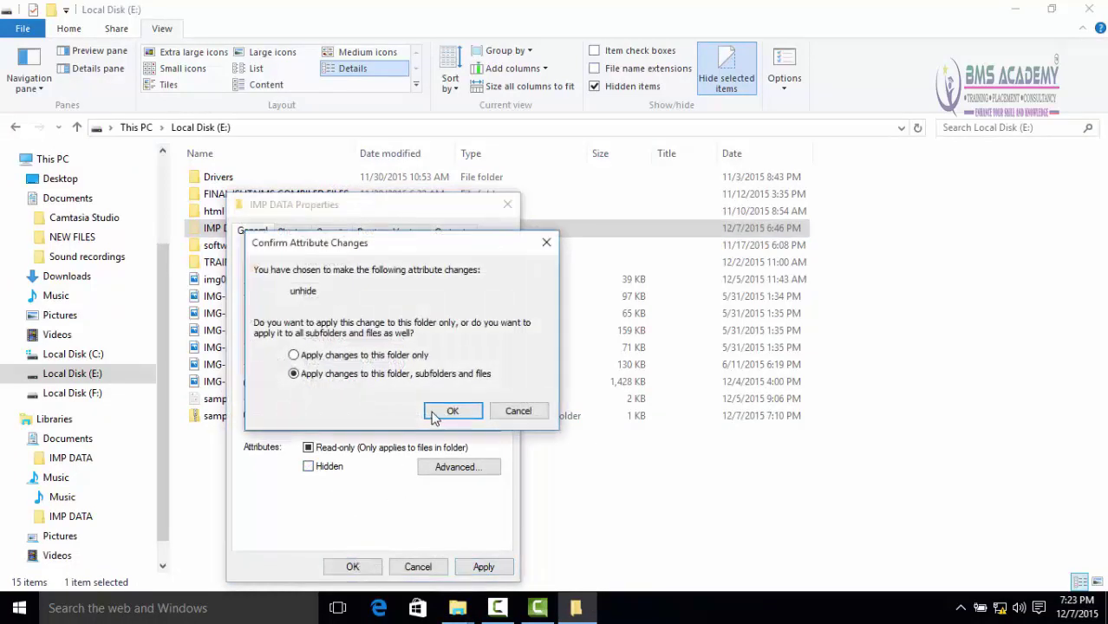
click(435, 414)
click(353, 565)
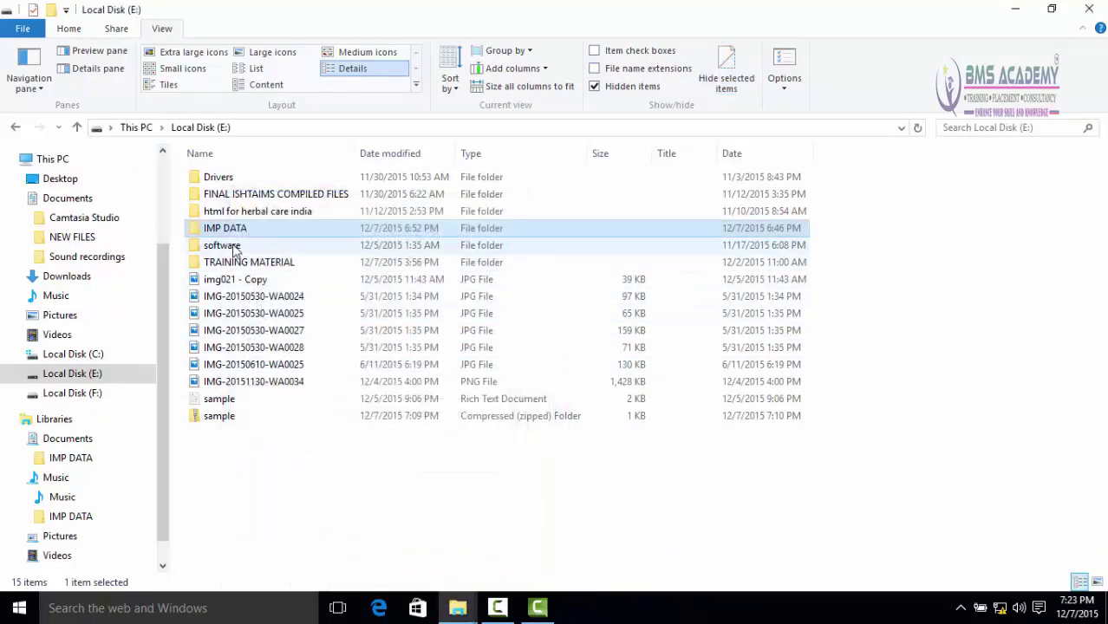
Step: Remove the Hidden attribute from the sample Rich Text Document through its properties and clear the file selection
right_click(221, 400)
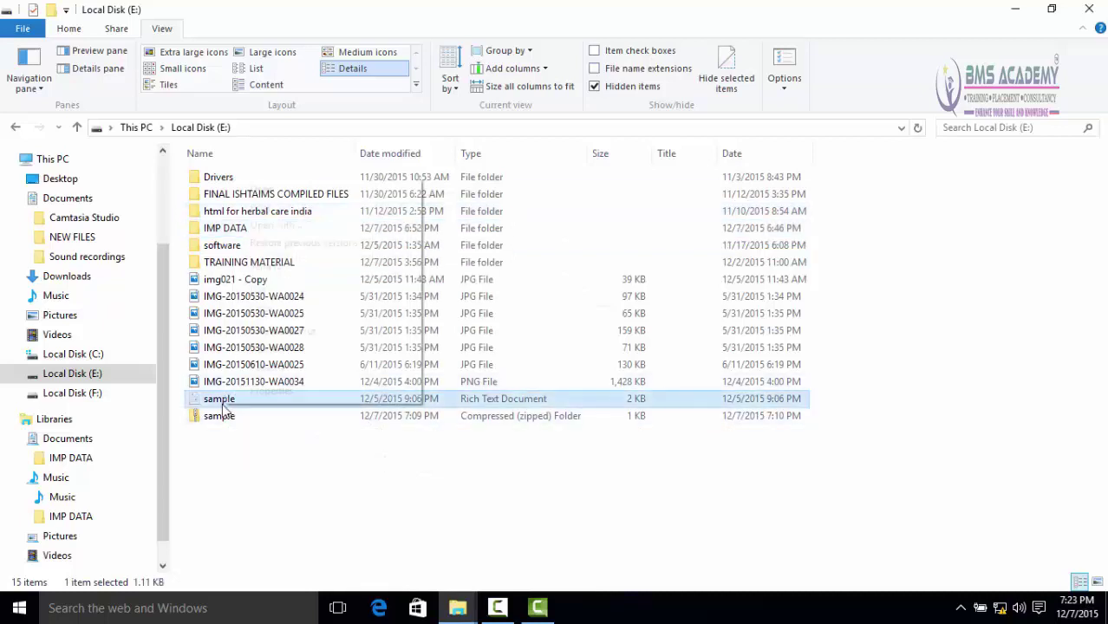
click(266, 391)
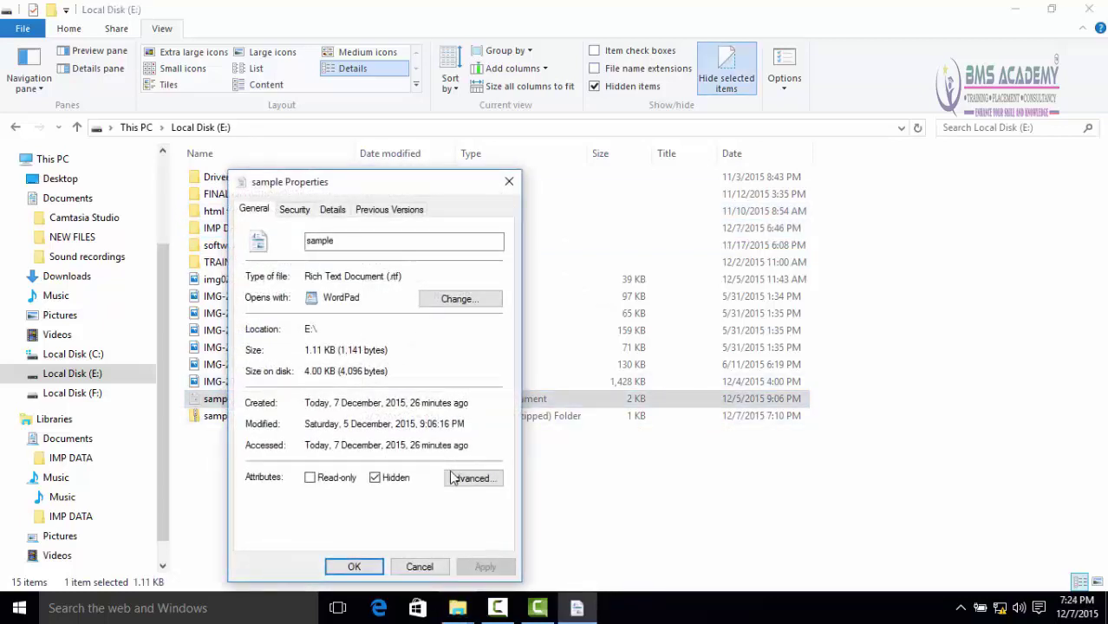
click(376, 477)
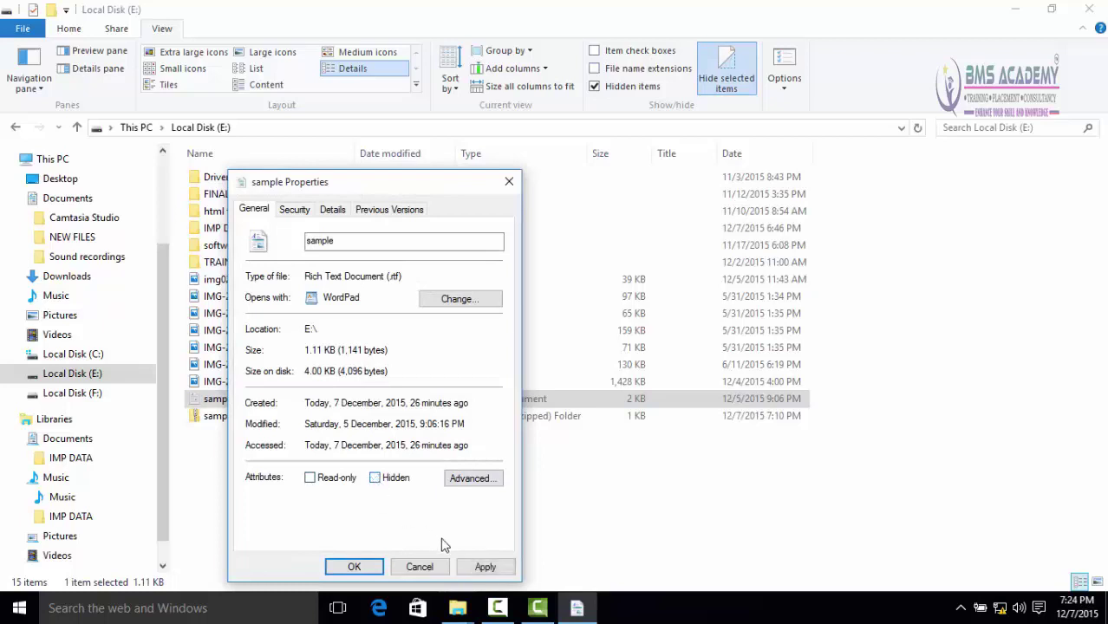
click(483, 568)
click(368, 568)
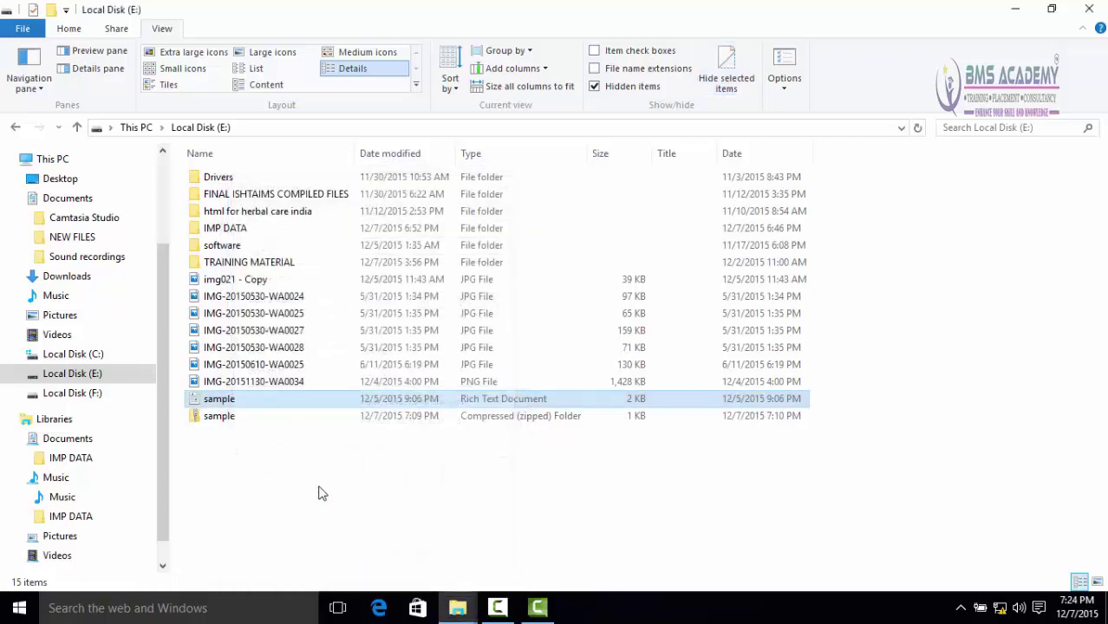
click(321, 488)
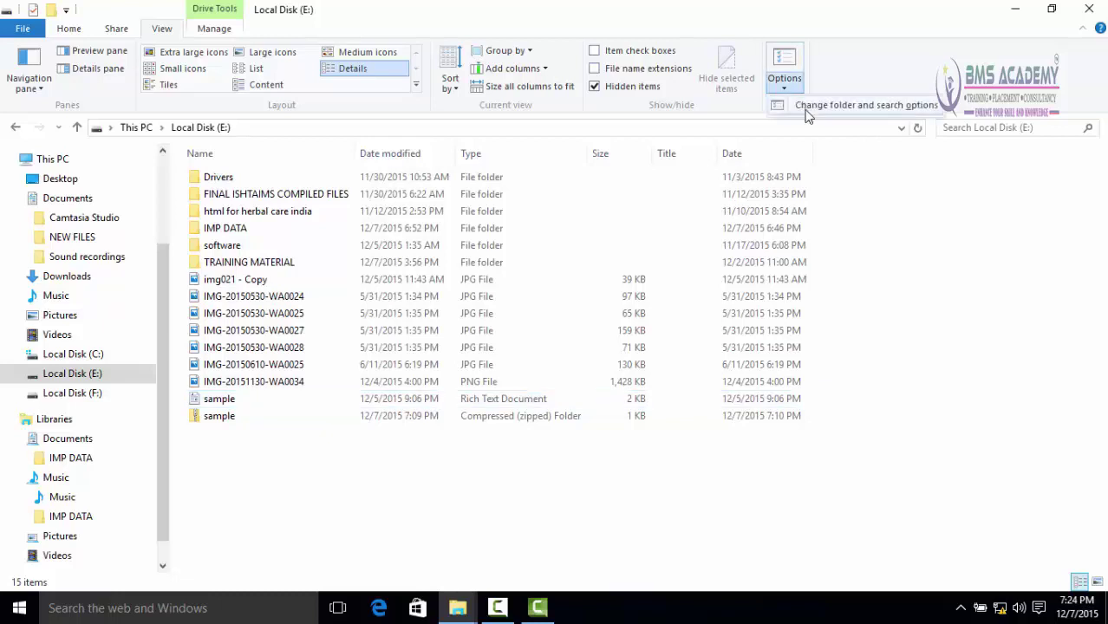
Step: Open the folder and search options, examine the General settings, and close the dialog without changes
click(859, 105)
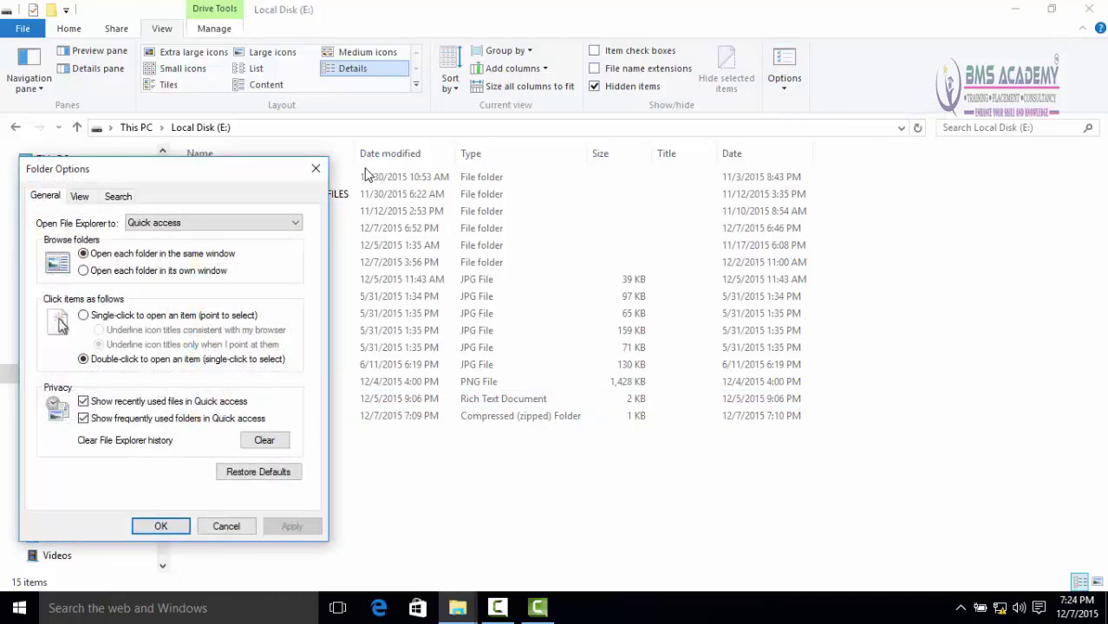
drag(240, 175, 765, 98)
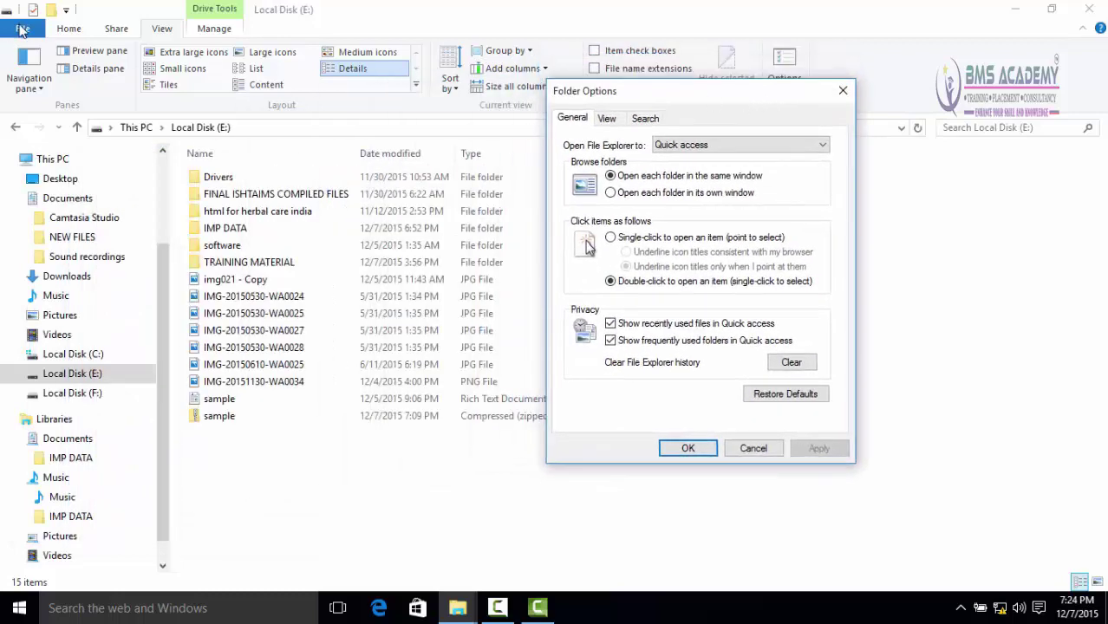
key(Escape)
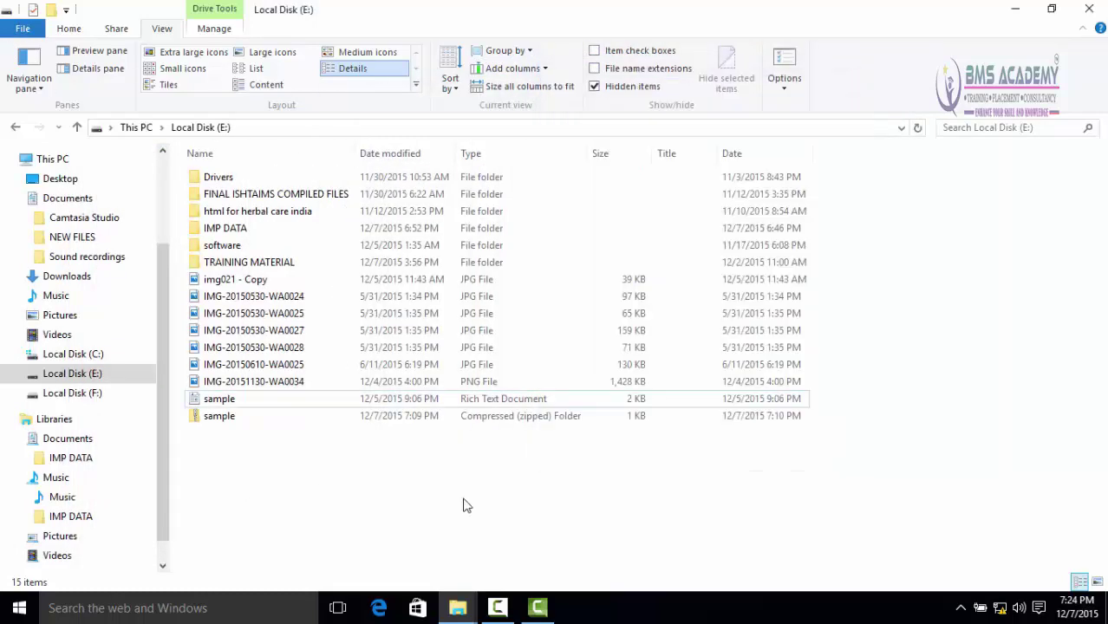